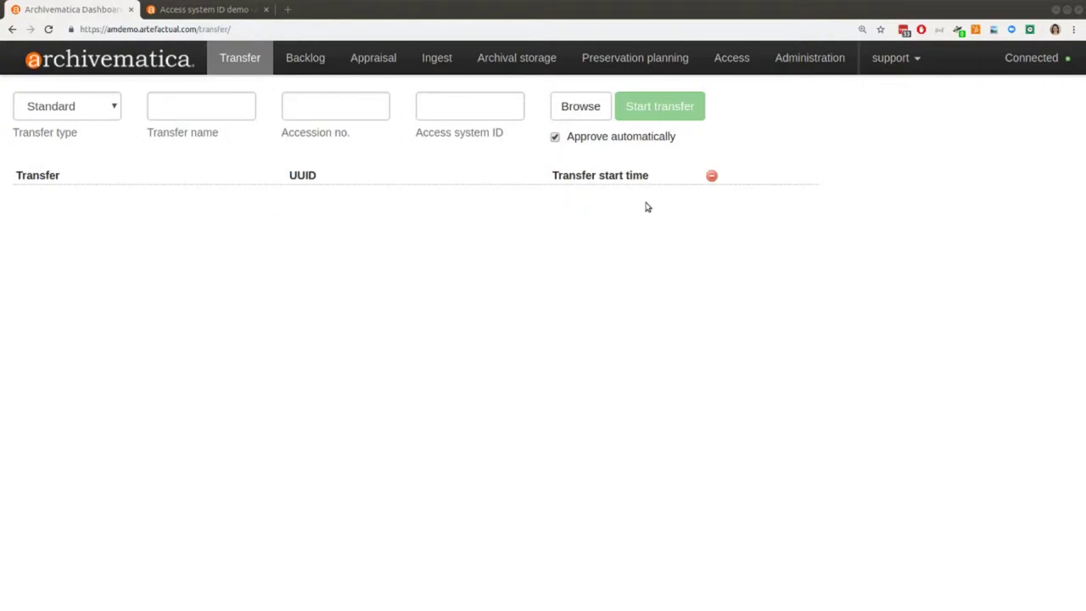
- Open the default processing configuration for editing and set Normalize to "Normalize for access"
click(801, 61)
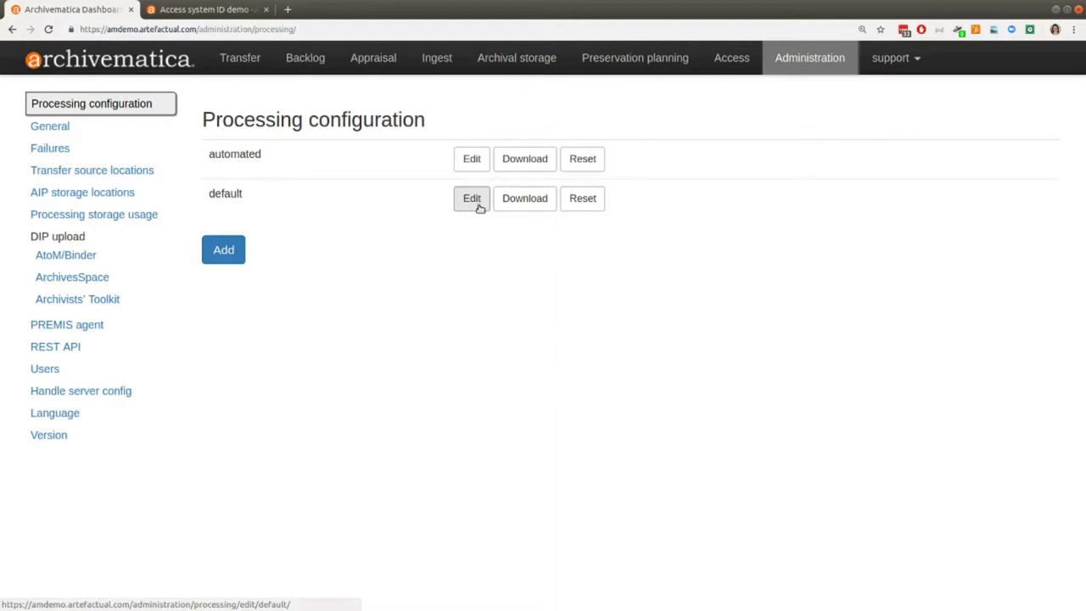
click(472, 199)
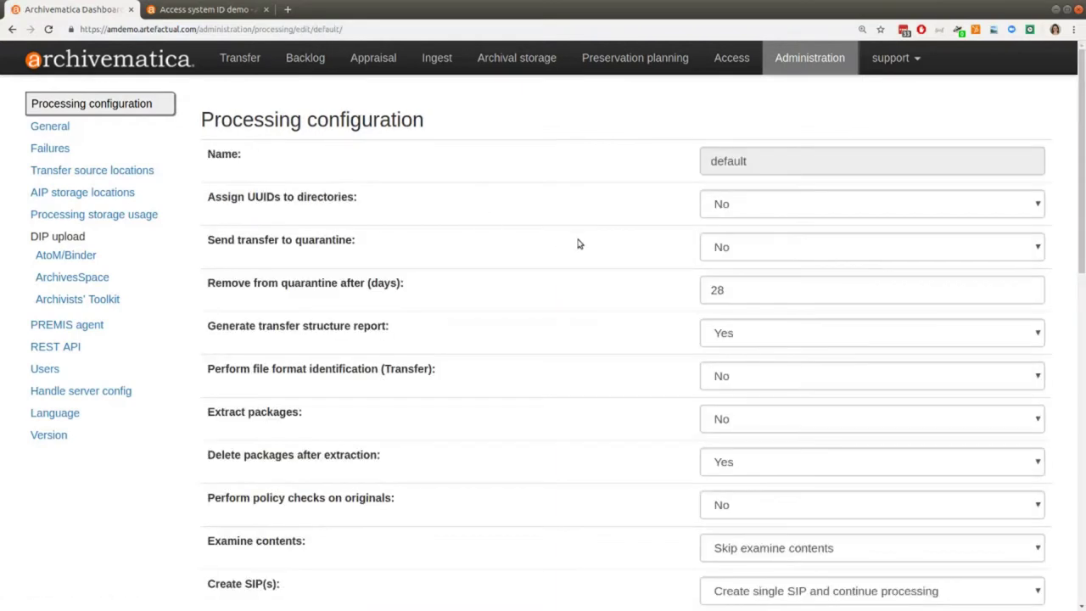
scroll(578, 244, down, 5)
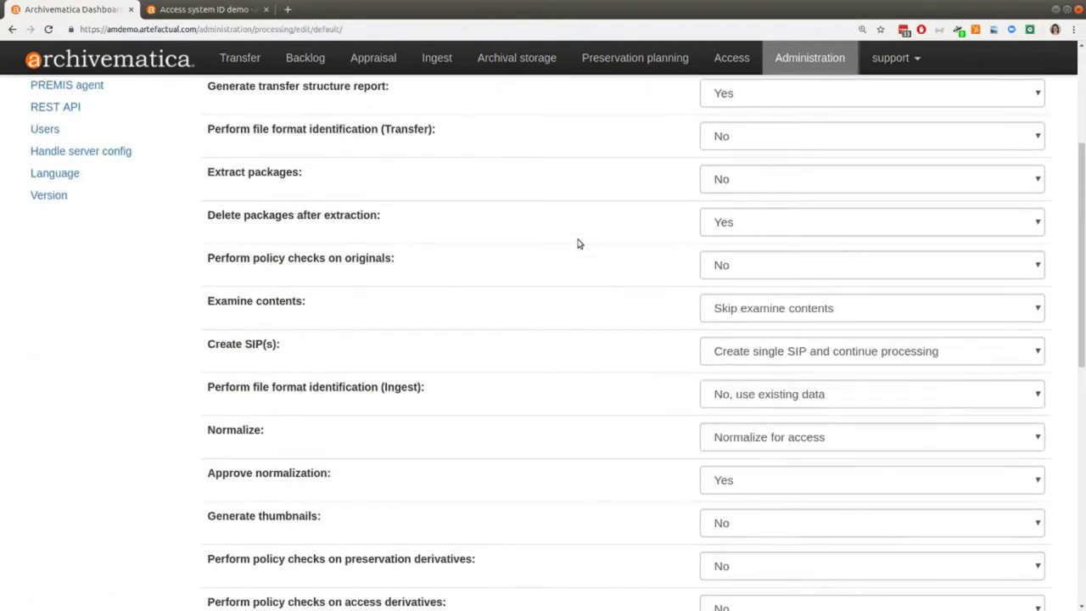
click(816, 318)
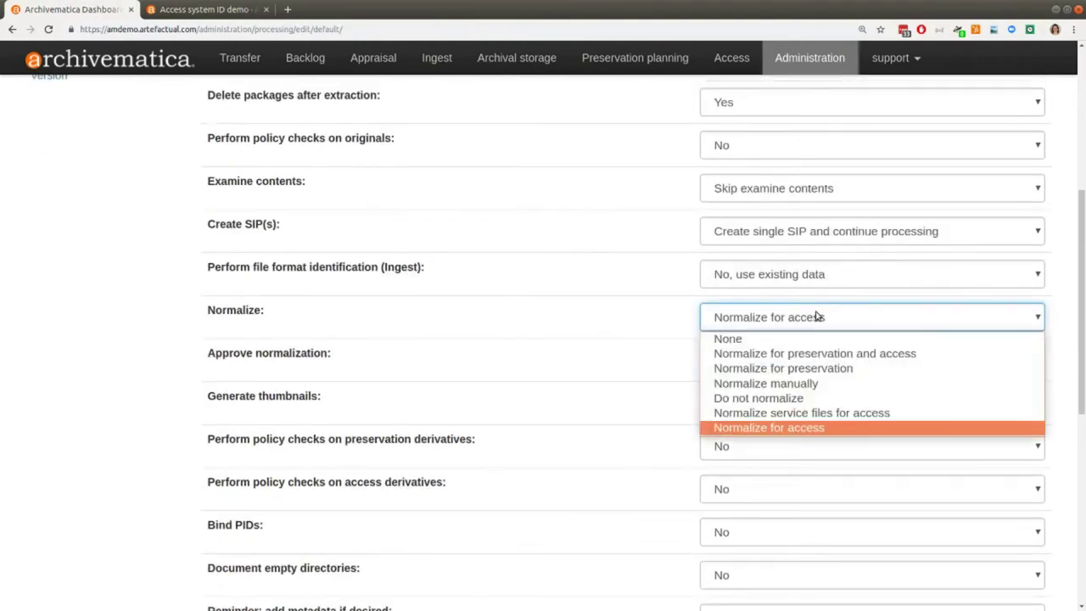
click(829, 426)
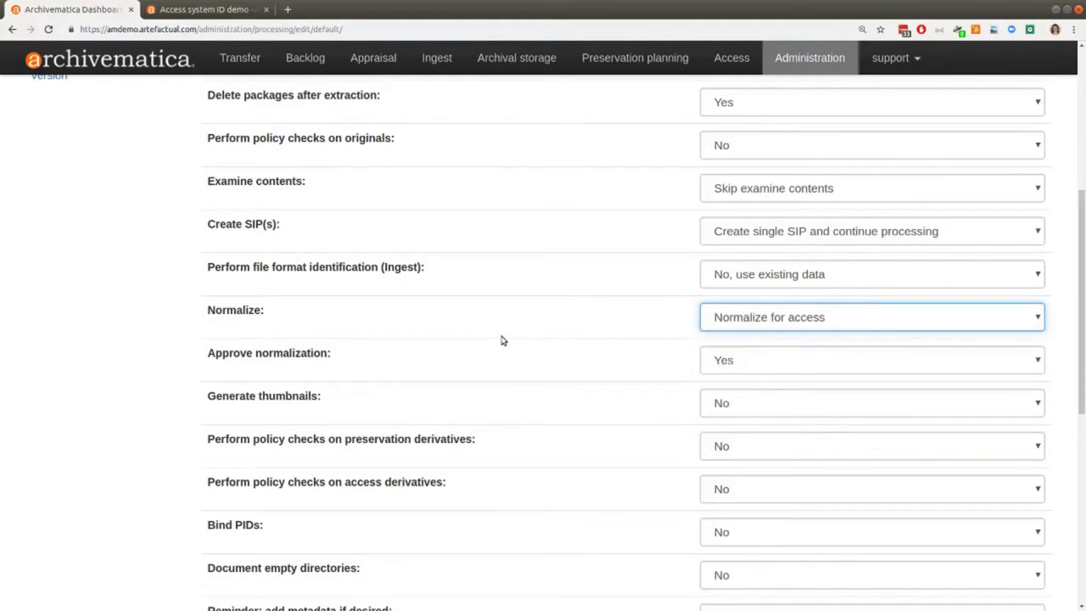
- Set Upload DIP to "Upload DIP to AtoM/Binder" and Store DIP to "Do not store", and save the processing configuration
scroll(594, 282, down, 5)
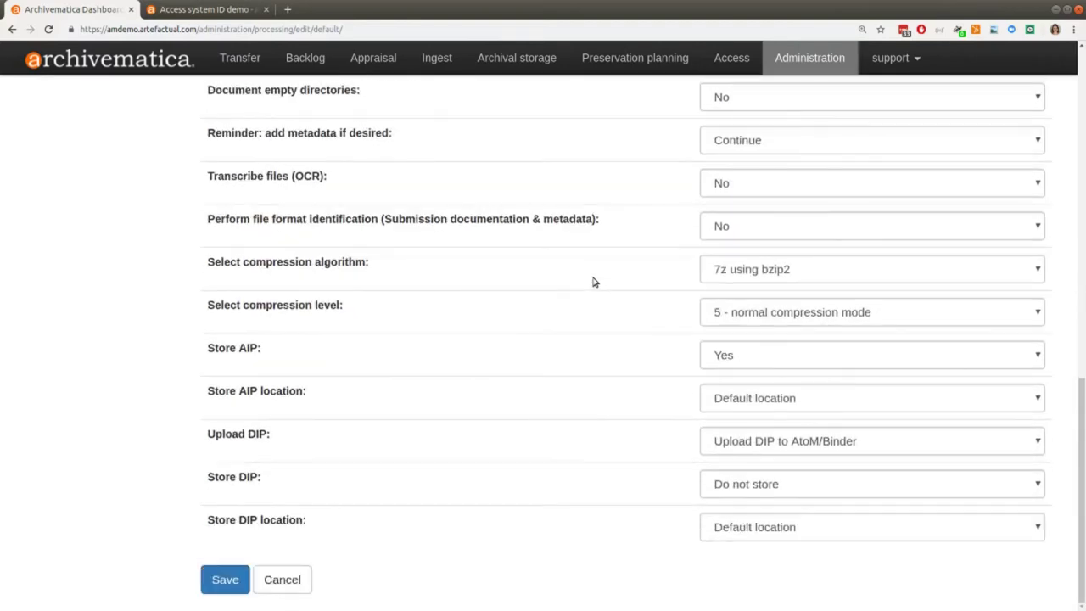
click(747, 439)
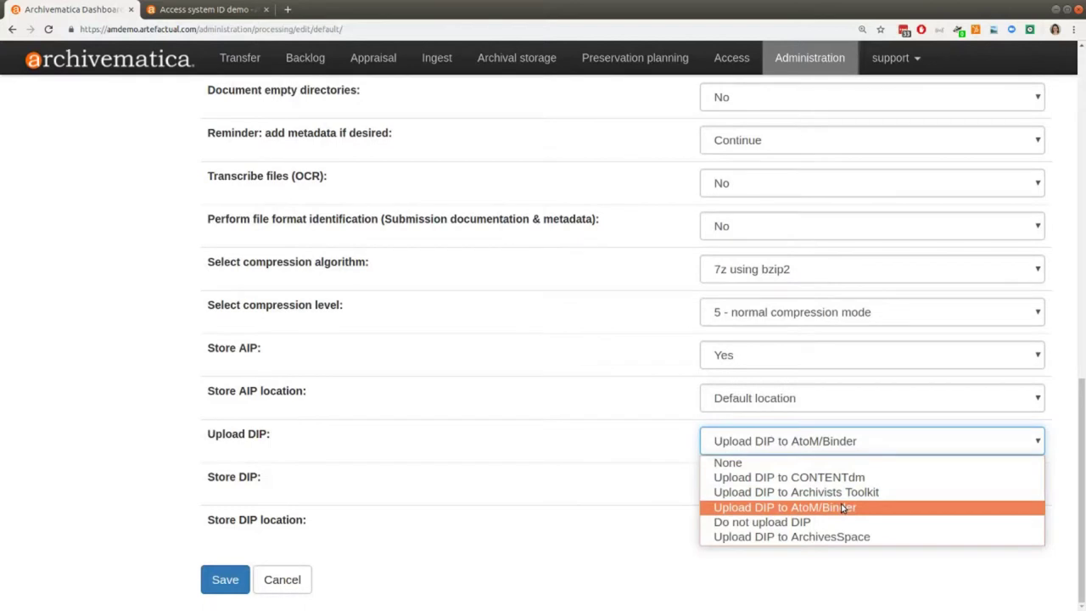
click(842, 507)
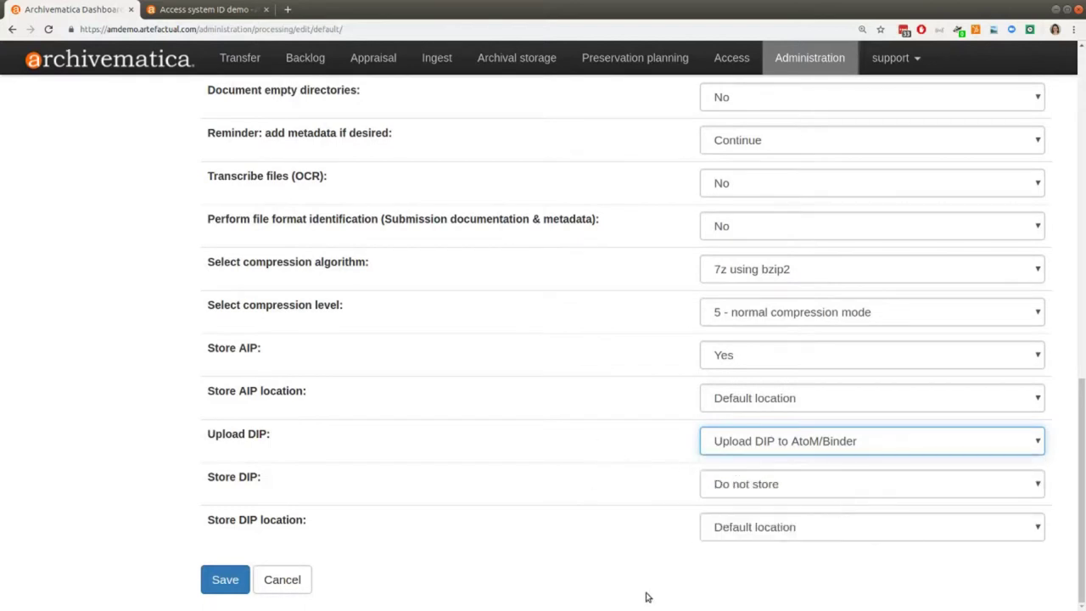
click(756, 494)
click(248, 533)
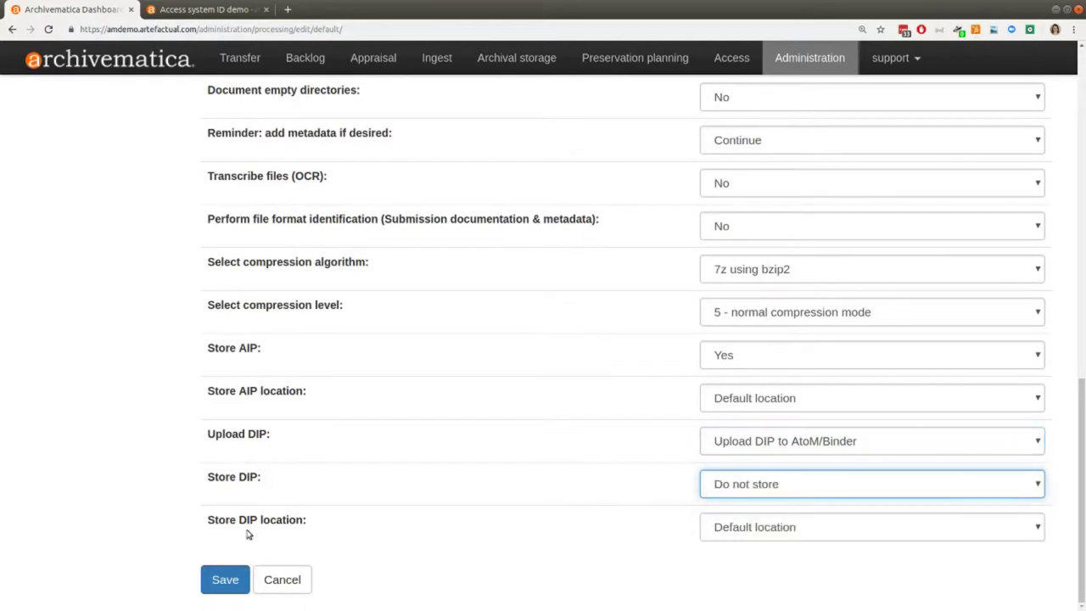
click(225, 581)
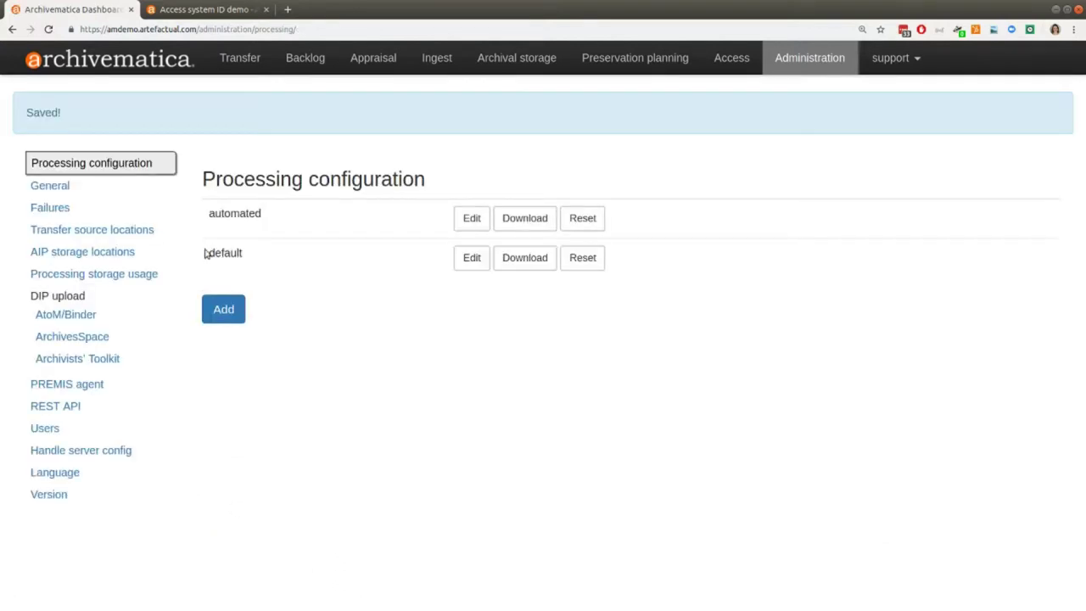
- Set up a standard transfer named upload-atom-demo and add the DemoTransferCSV folder from SampleTransfers as its source
click(237, 56)
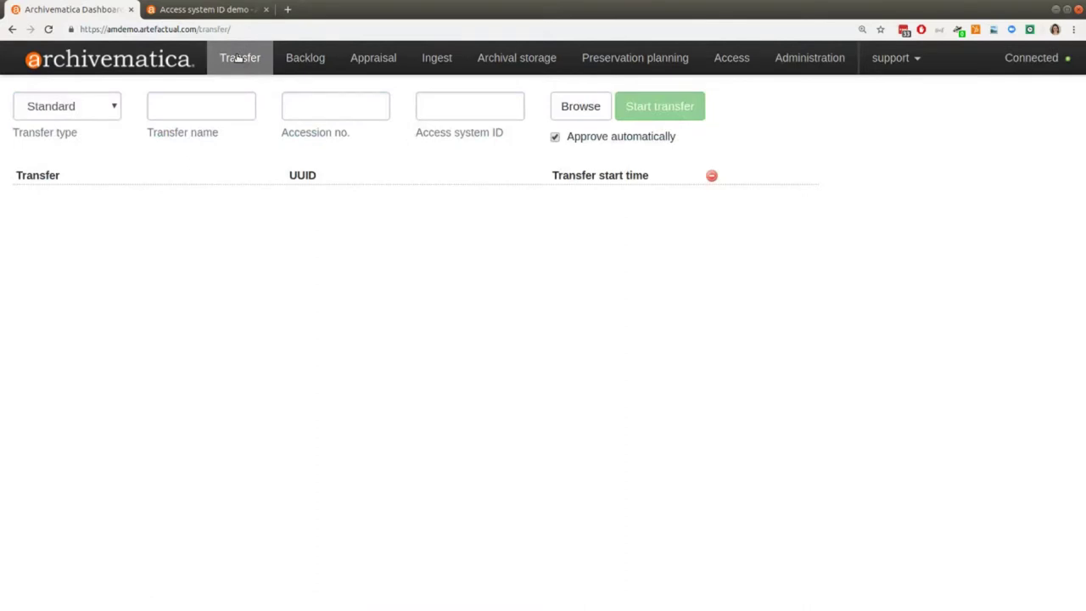
click(201, 103)
text(upload-atom-demo)
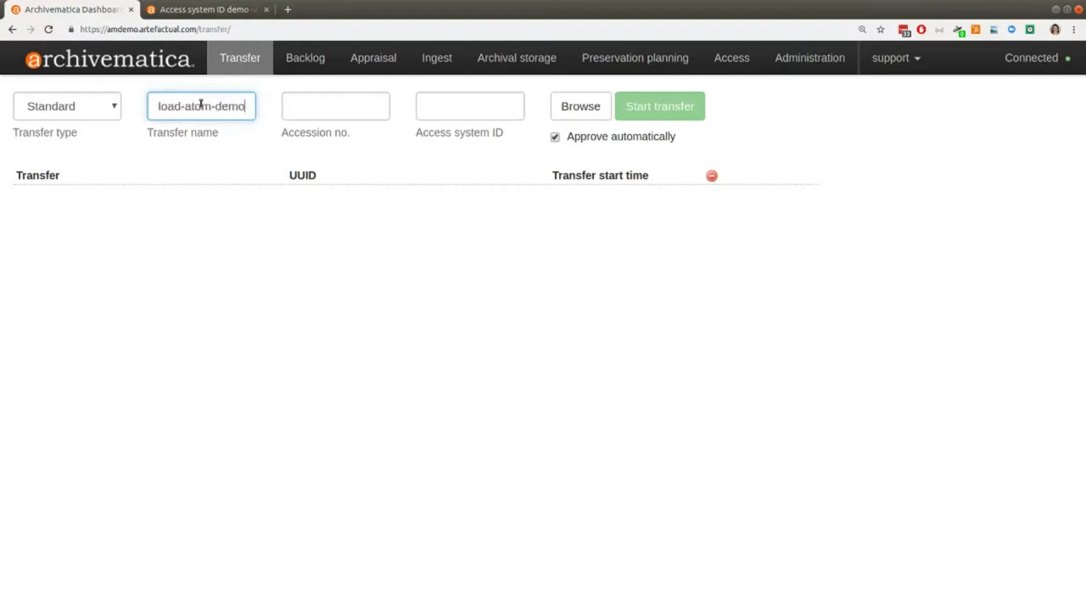
click(566, 111)
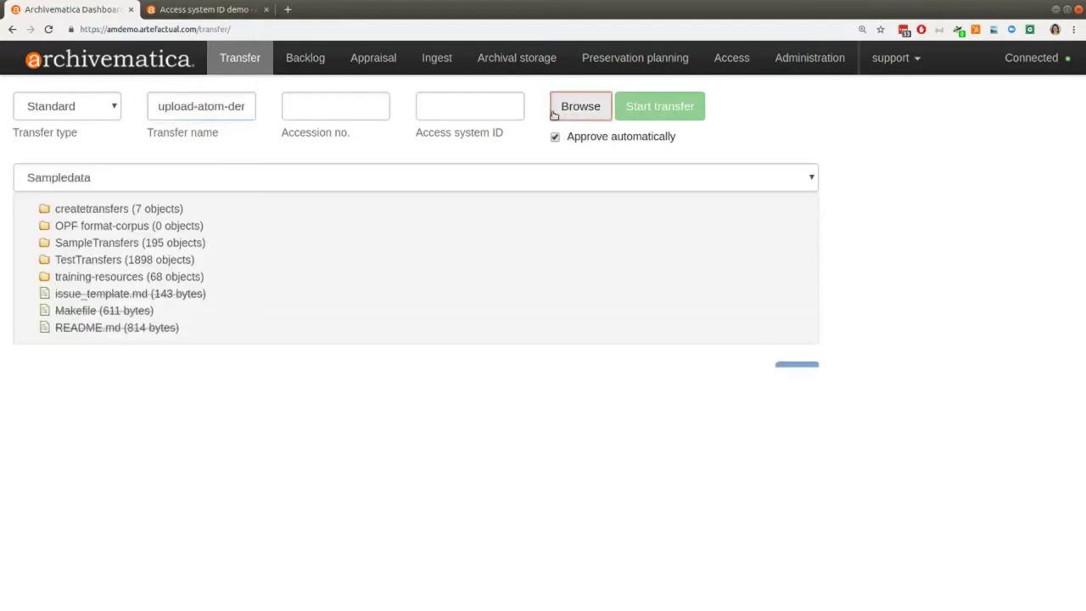
click(44, 243)
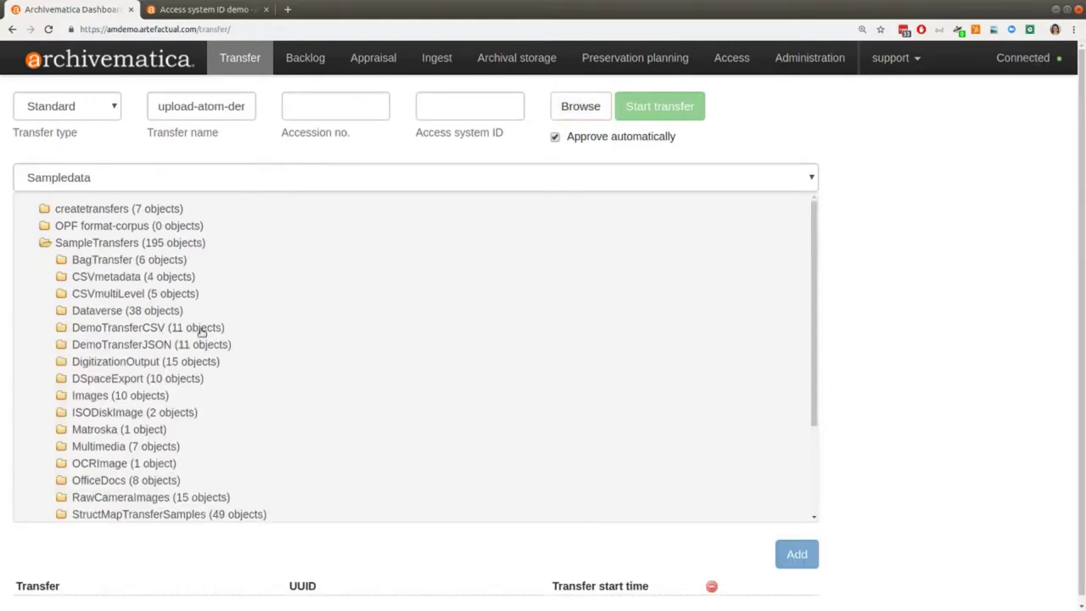
click(155, 330)
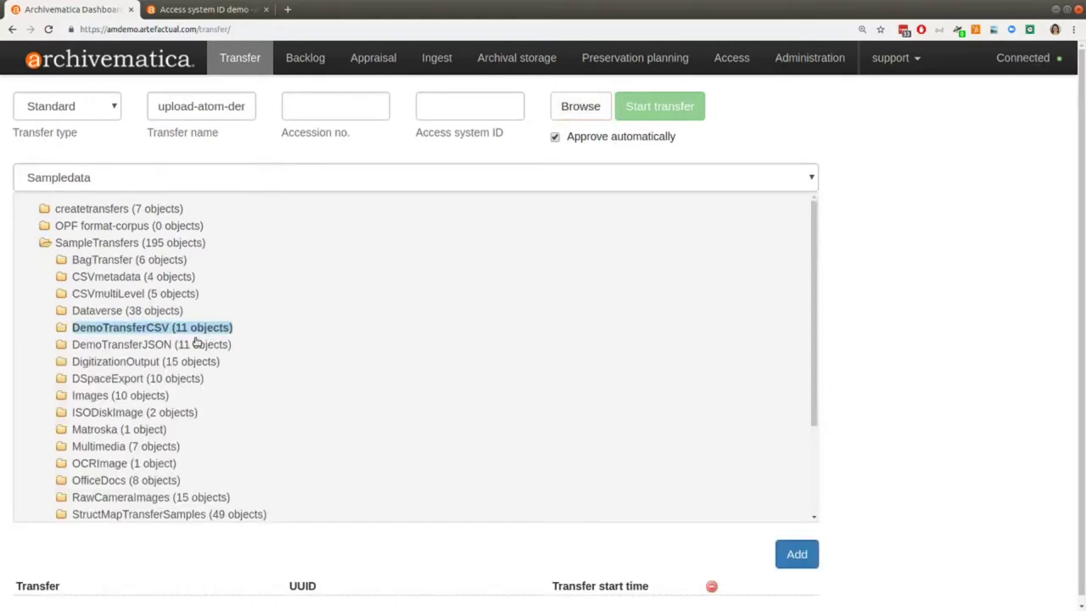
click(797, 554)
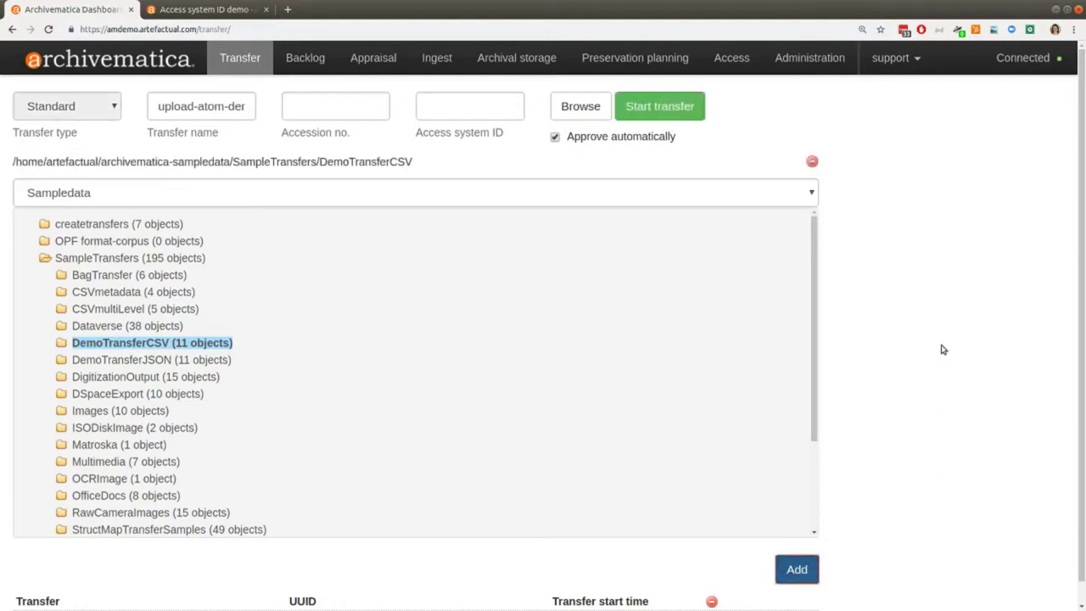
- Switch to AtoM and copy the slug 123 from the web address of the "Access system ID demo" collection
click(438, 108)
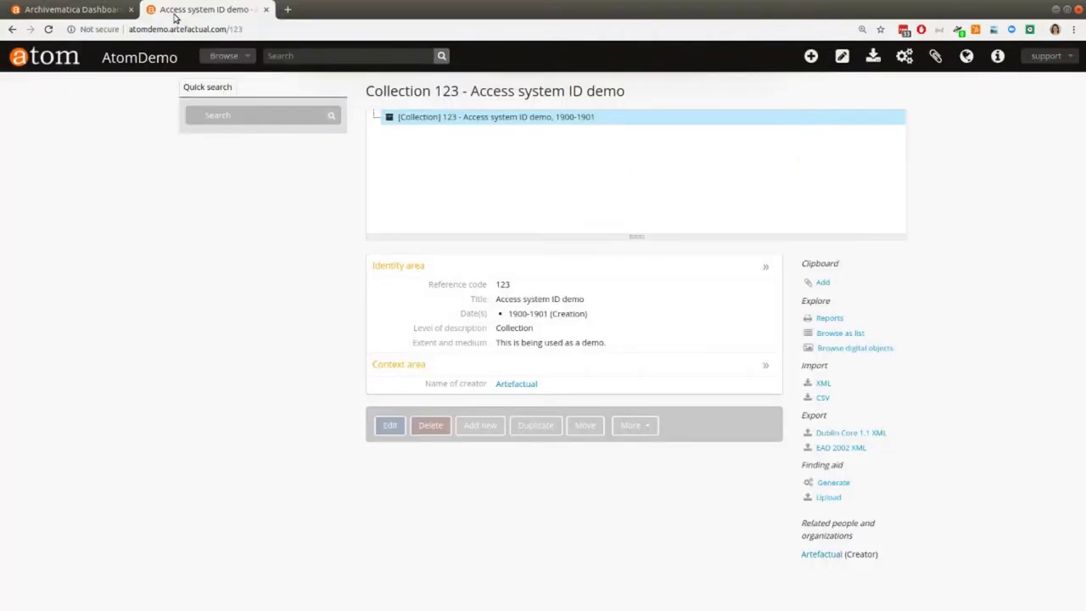
click(174, 15)
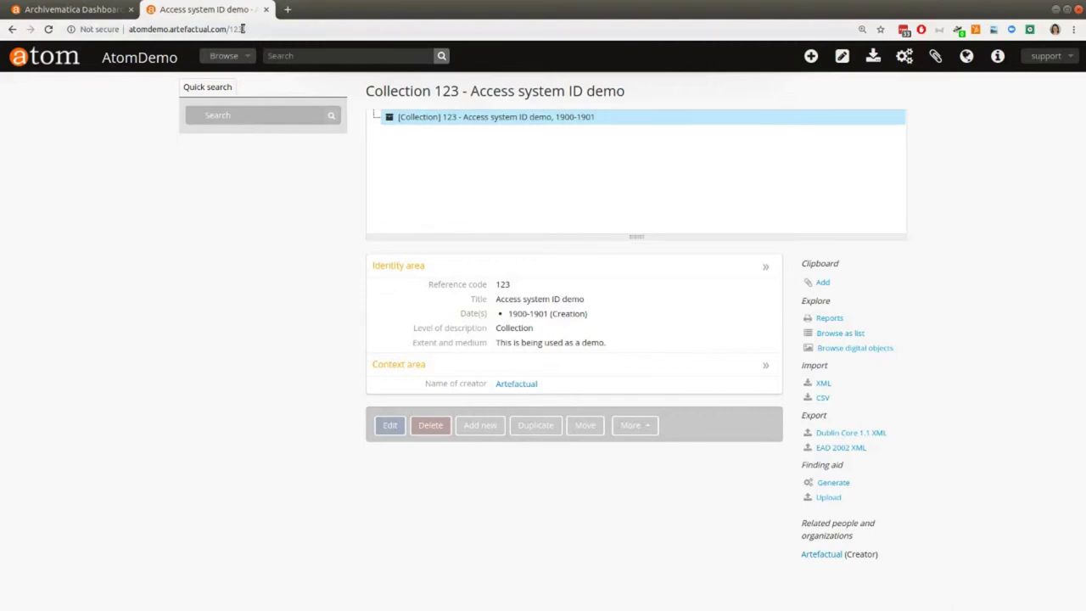
drag(260, 30, 225, 29)
key(ctrl+c)
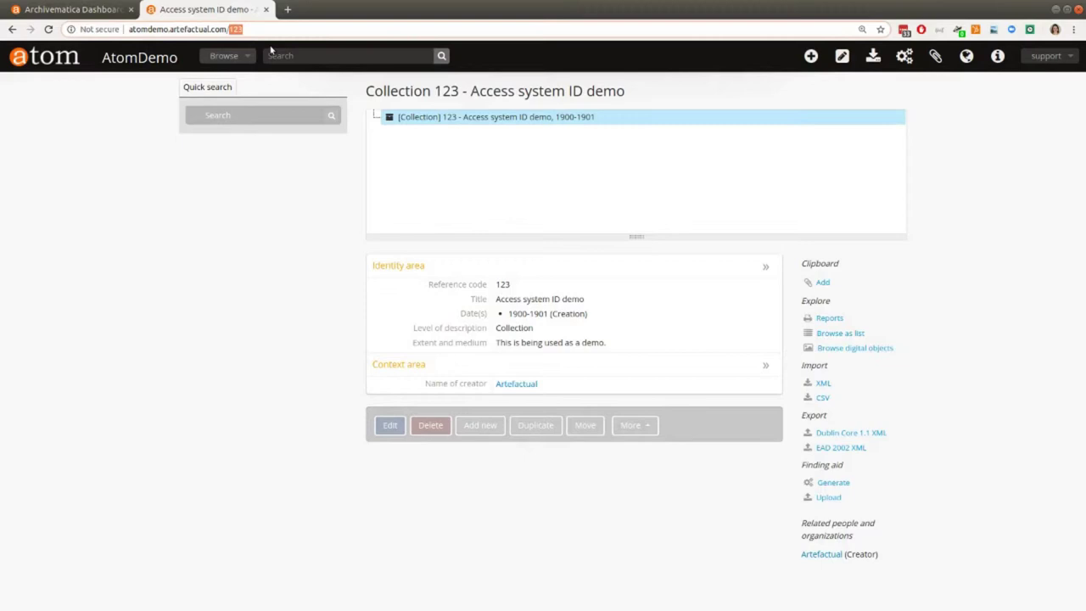
- Return to Archivematica, enter 123 as the access system ID, start the transfer and hide the source file browser
click(100, 12)
click(468, 107)
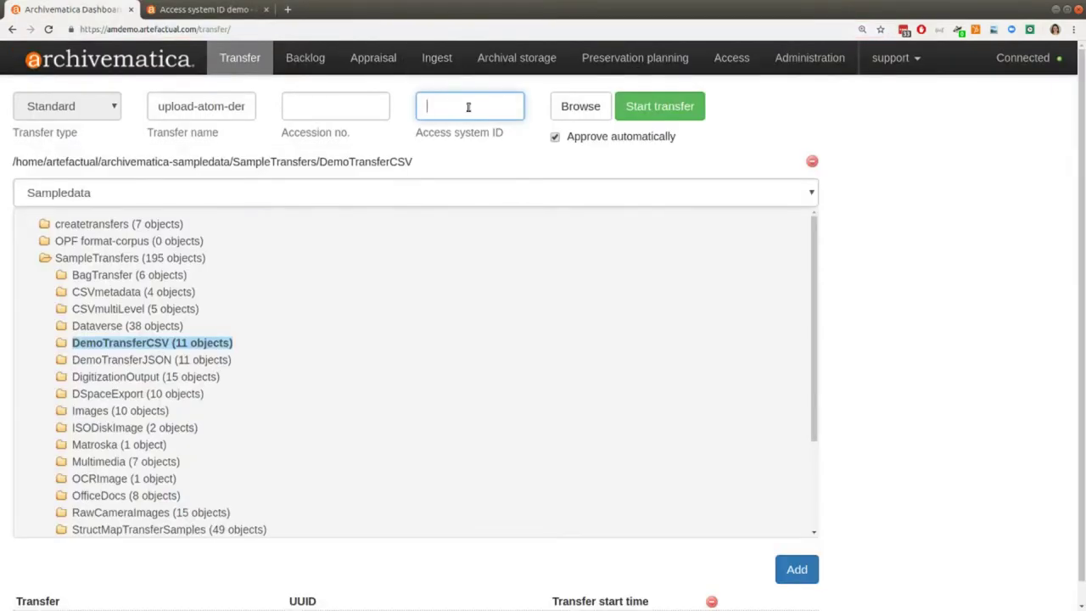
key(ctrl+v)
click(654, 108)
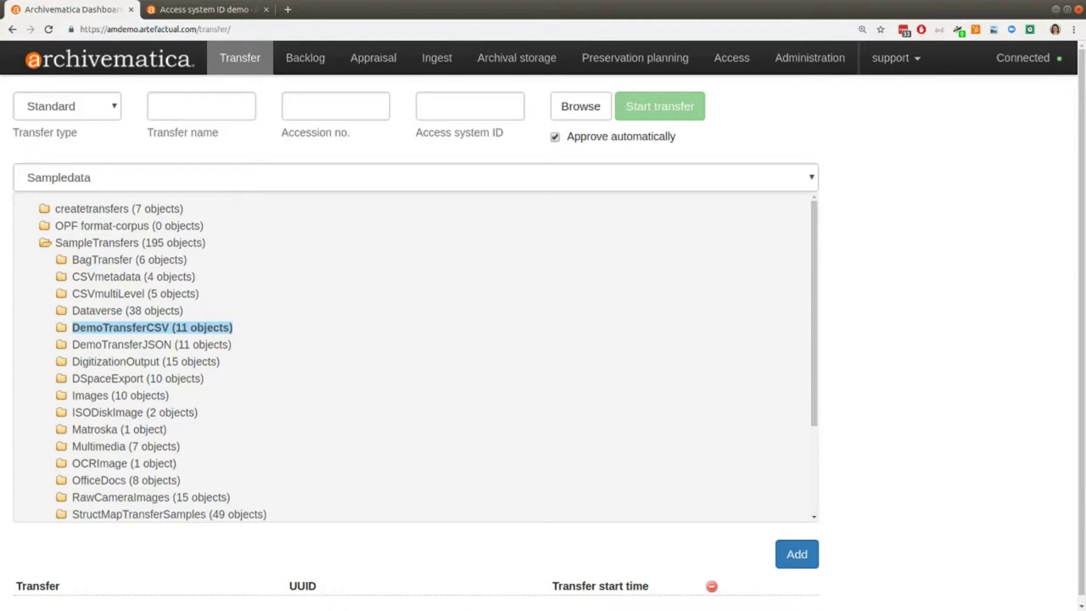
click(575, 111)
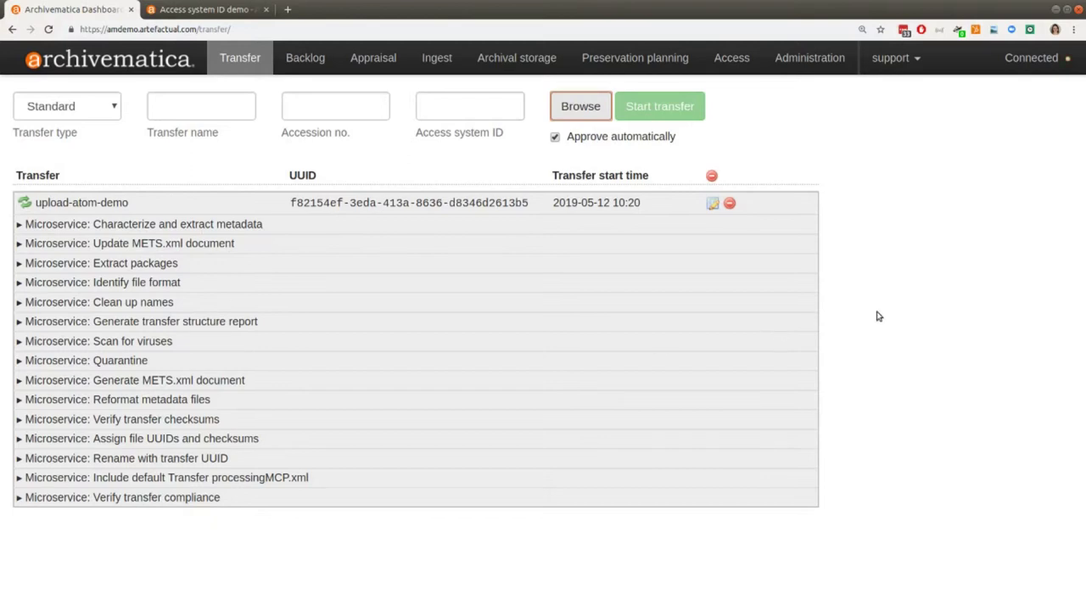
- Review the jobs of the "Create SIP from Transfer" microservice for the upload-atom-demo transfer
click(511, 228)
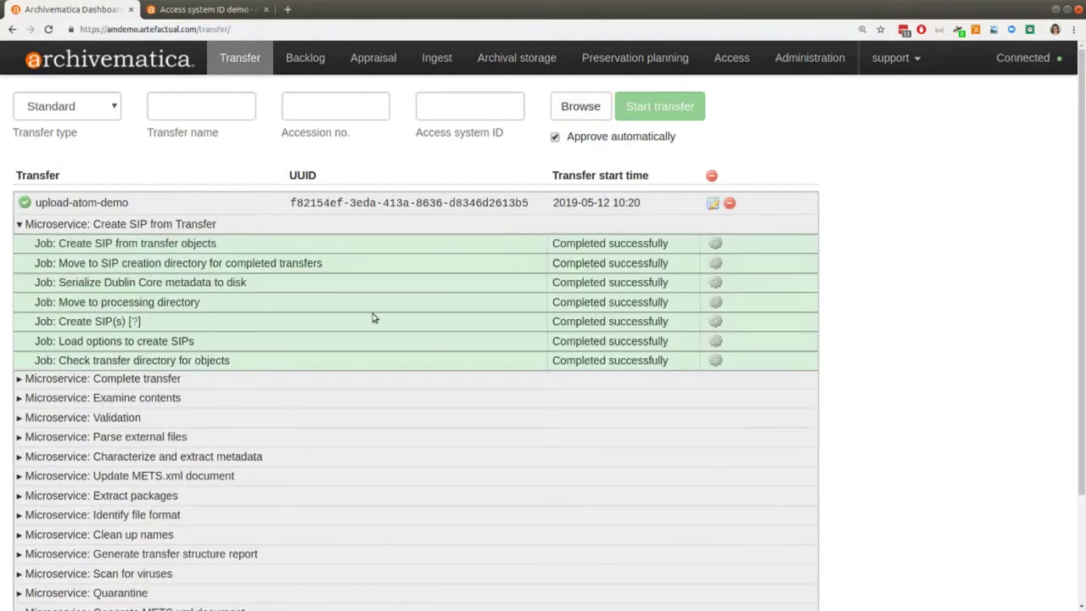
click(304, 225)
- Follow upload-atom-demo in Ingest, examining the "Normalize for access" job and the Upload DIP microservice's jobs
click(446, 66)
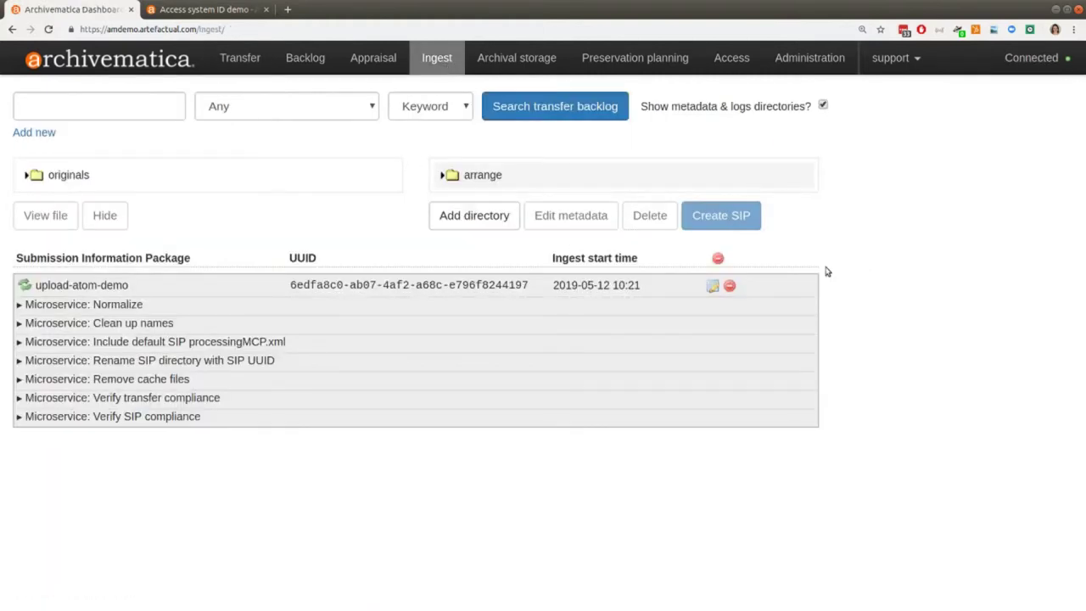
click(619, 306)
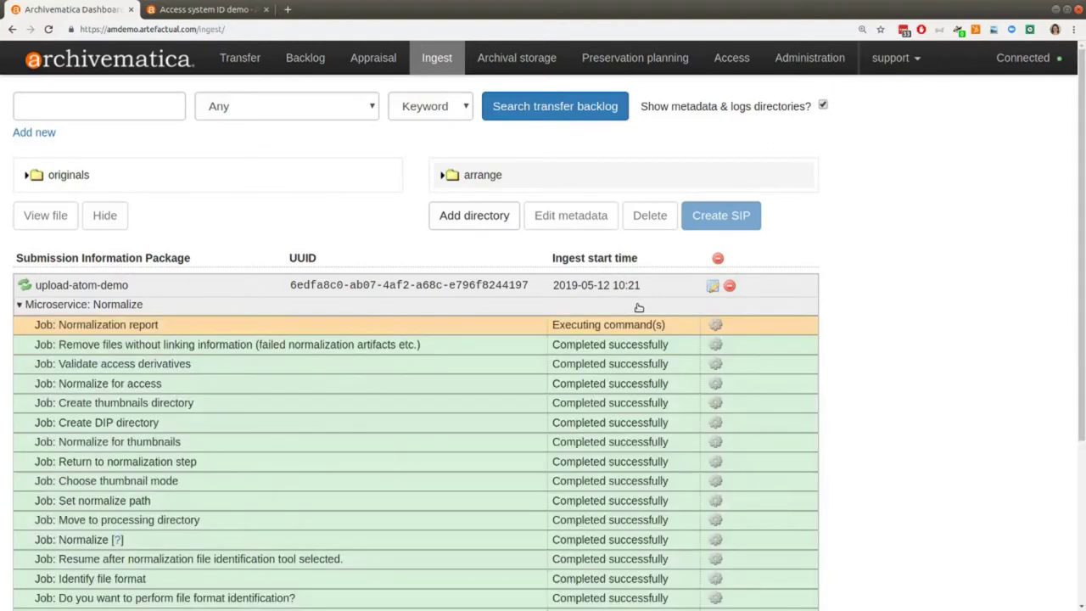
scroll(979, 296, down, 3)
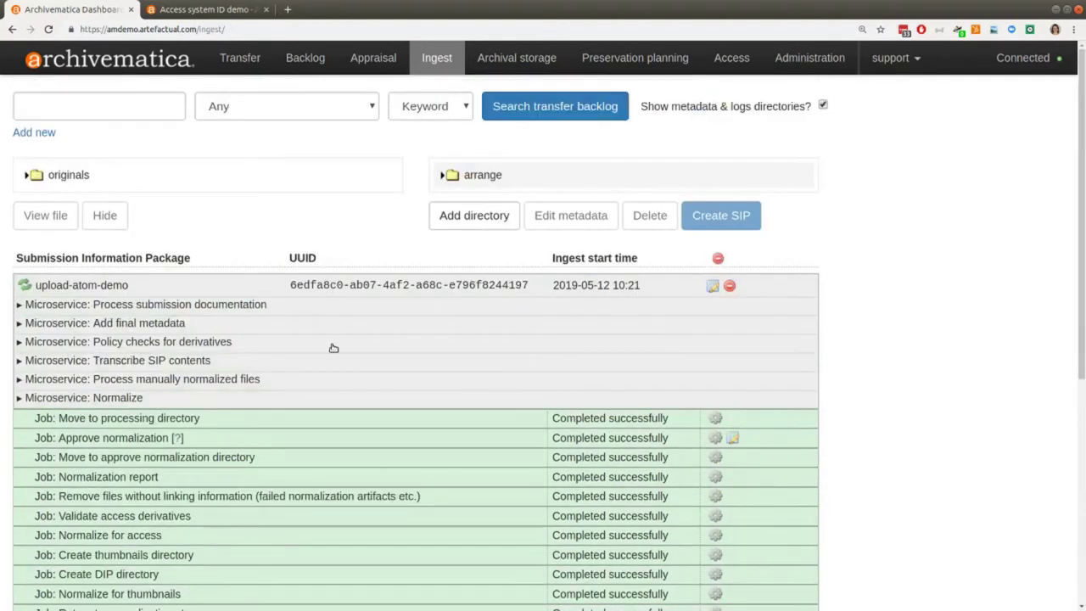
scroll(332, 348, down, 4)
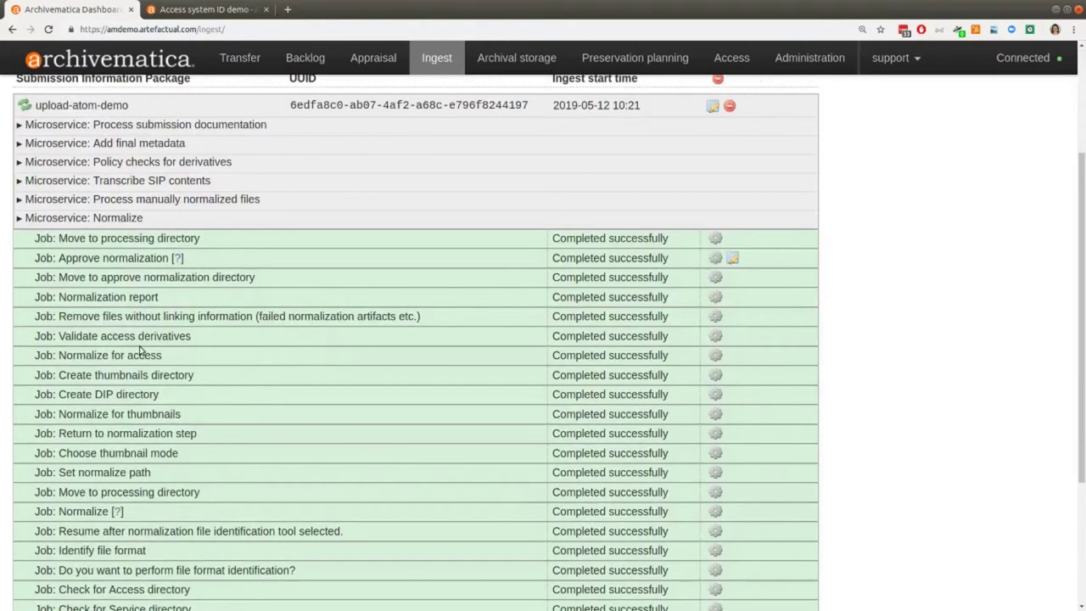
drag(162, 356, 59, 356)
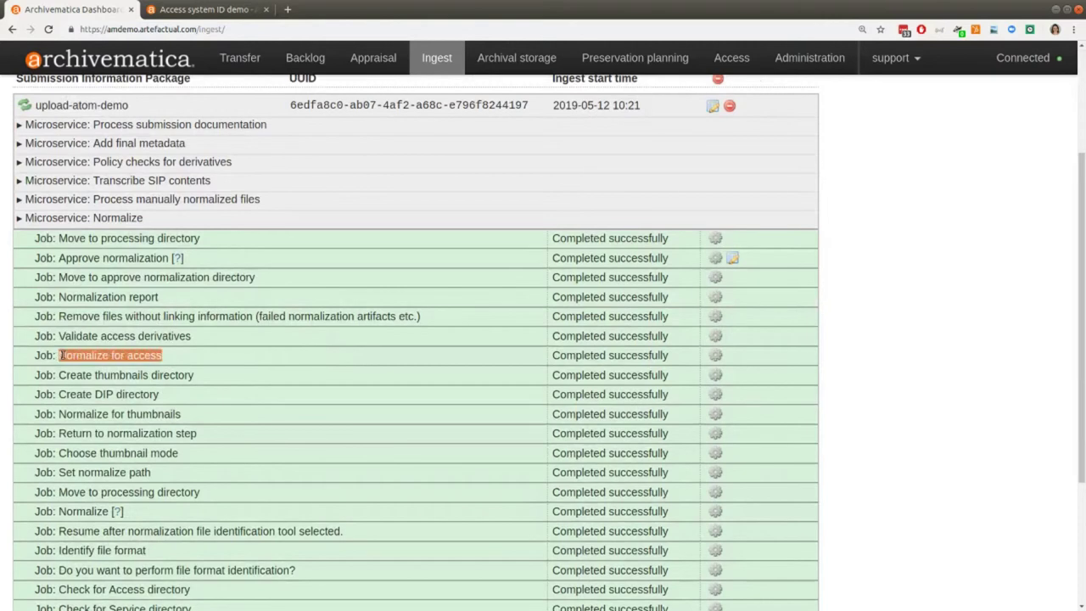
click(187, 361)
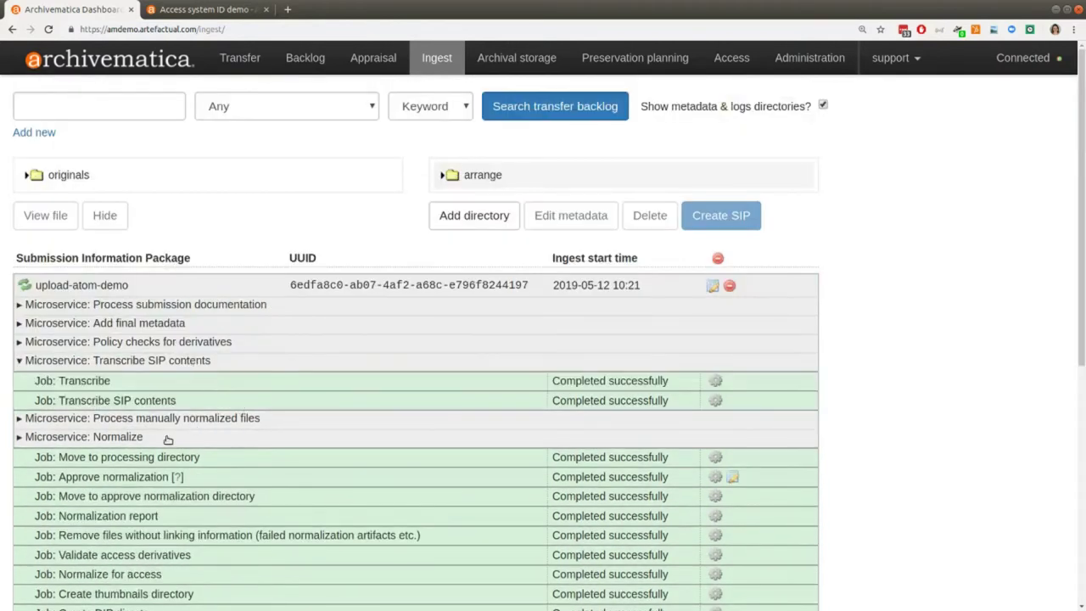
click(165, 436)
click(168, 361)
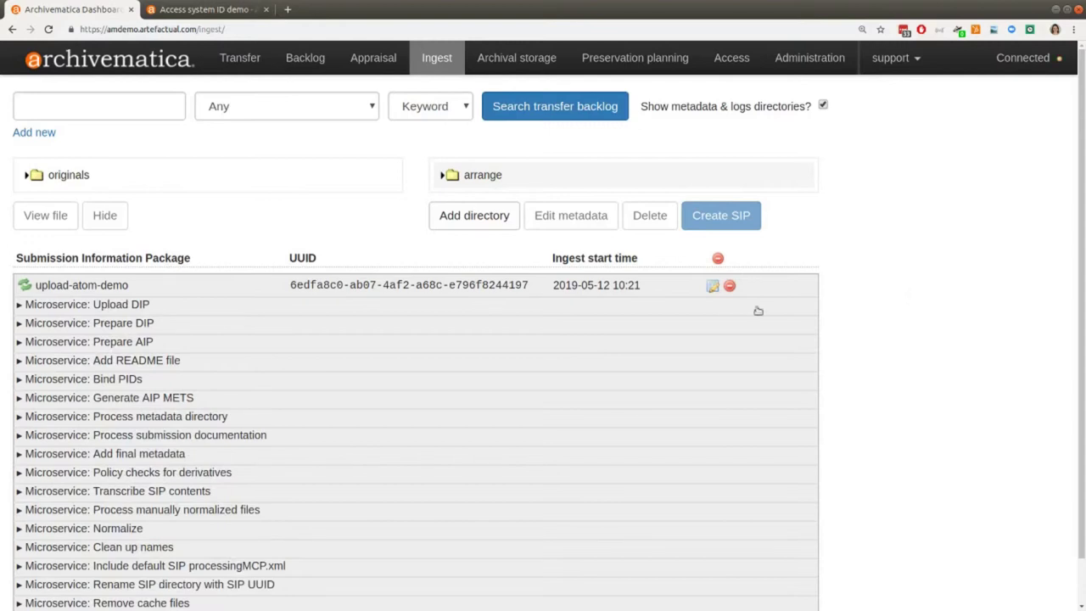
click(123, 323)
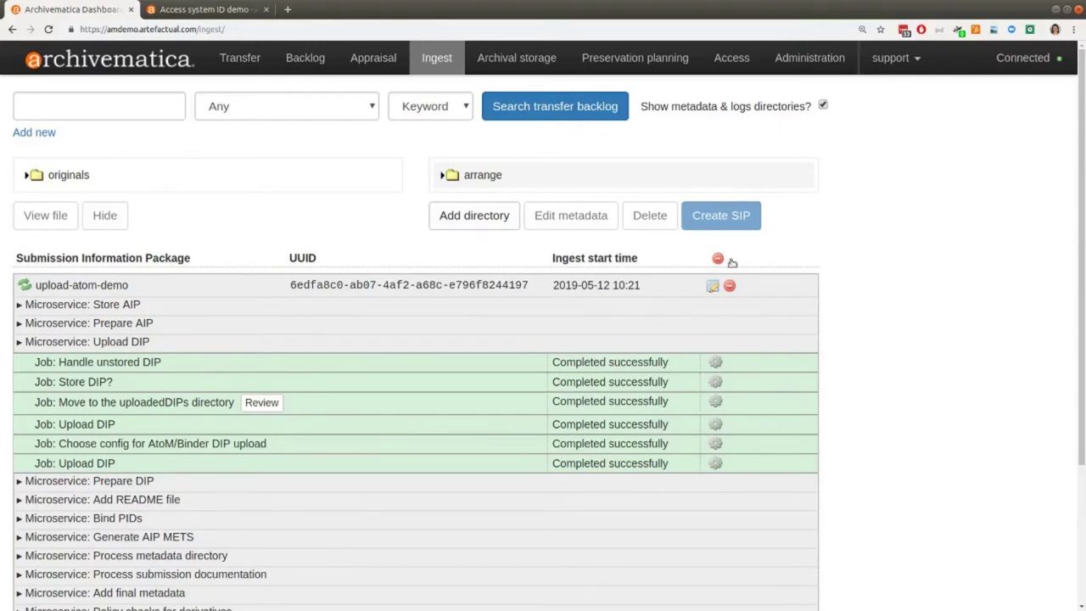
- Switch to AtoM, refresh the "Access system ID demo" collection and examine its "Morning view from lookout over Queenstown" item record
click(173, 10)
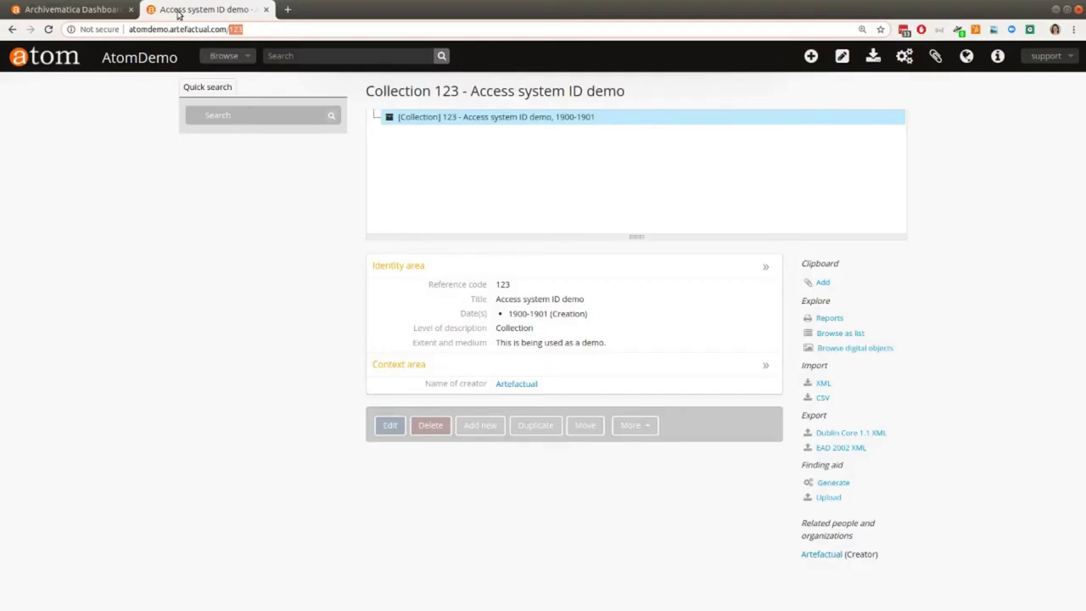
click(48, 29)
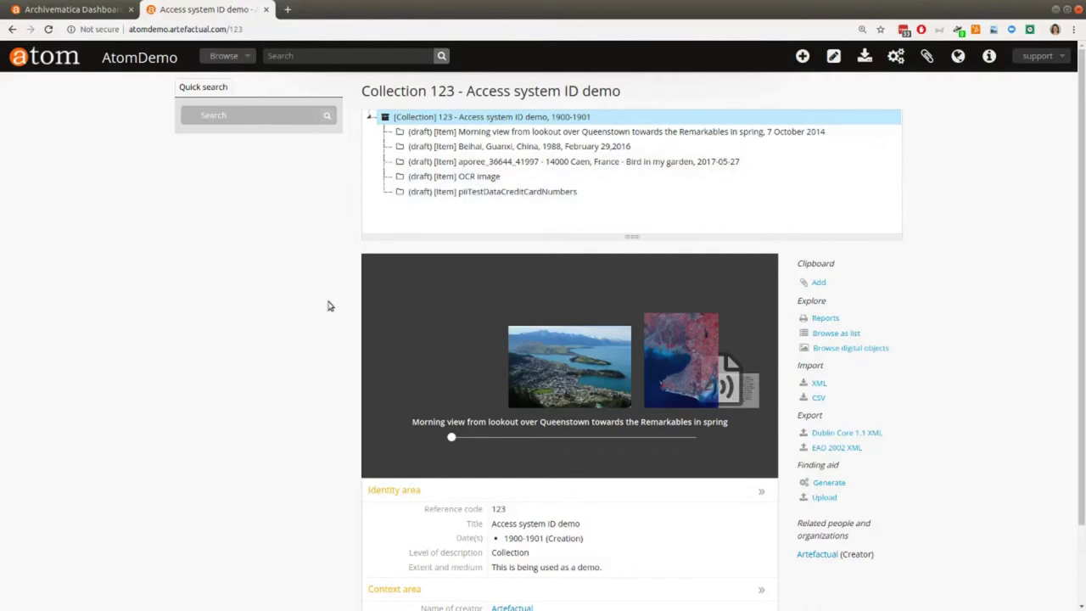
click(487, 133)
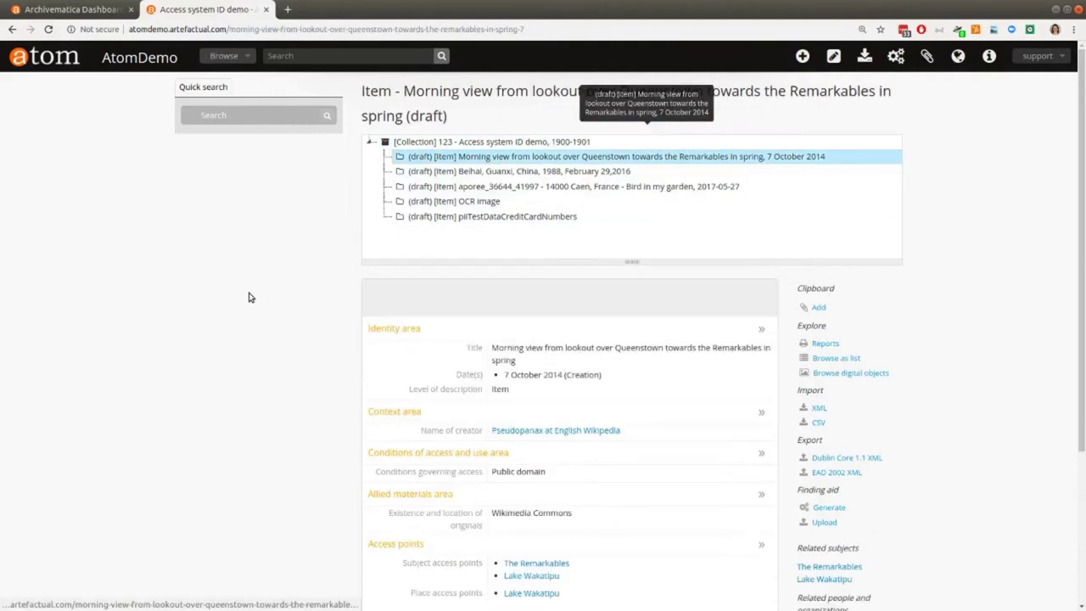
scroll(248, 296, down, 3)
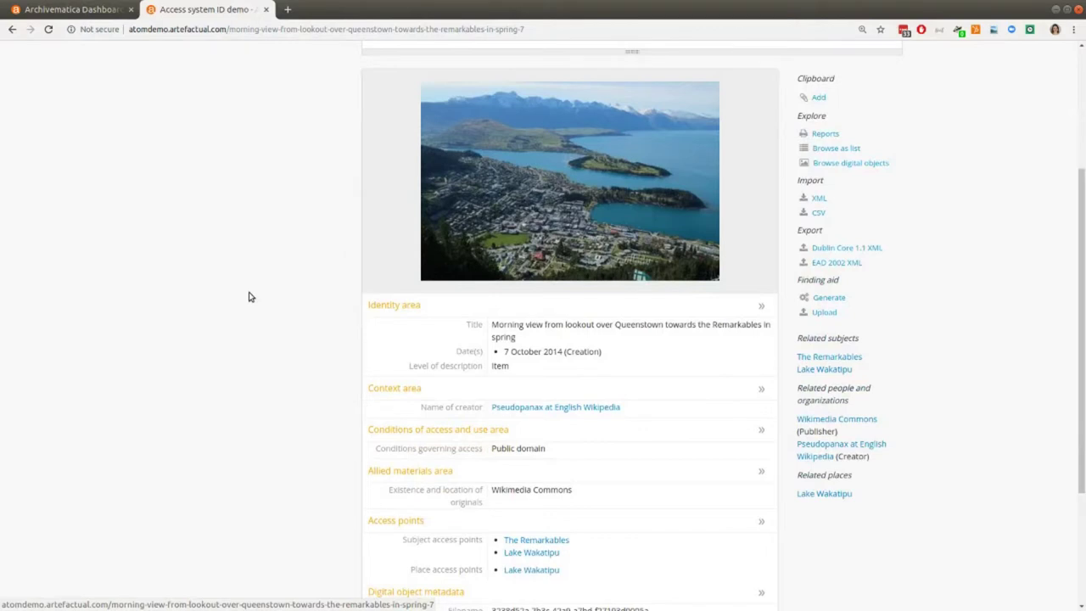
- Review the Queenstown item's descriptive areas, its place in the collection hierarchy, and its digital object metadata
scroll(248, 296, down, 1)
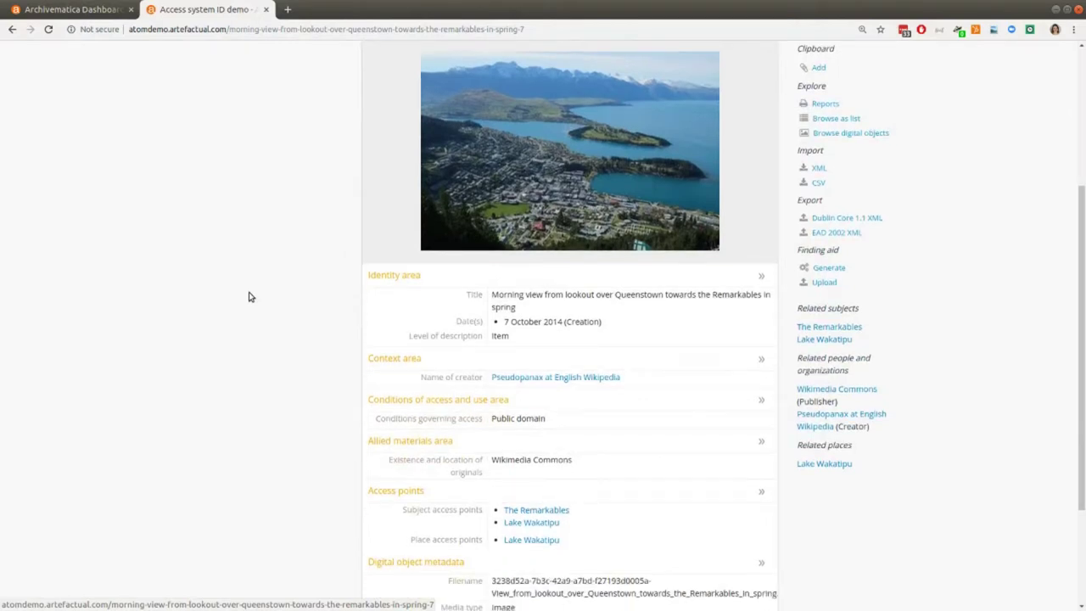
scroll(249, 296, down, 5)
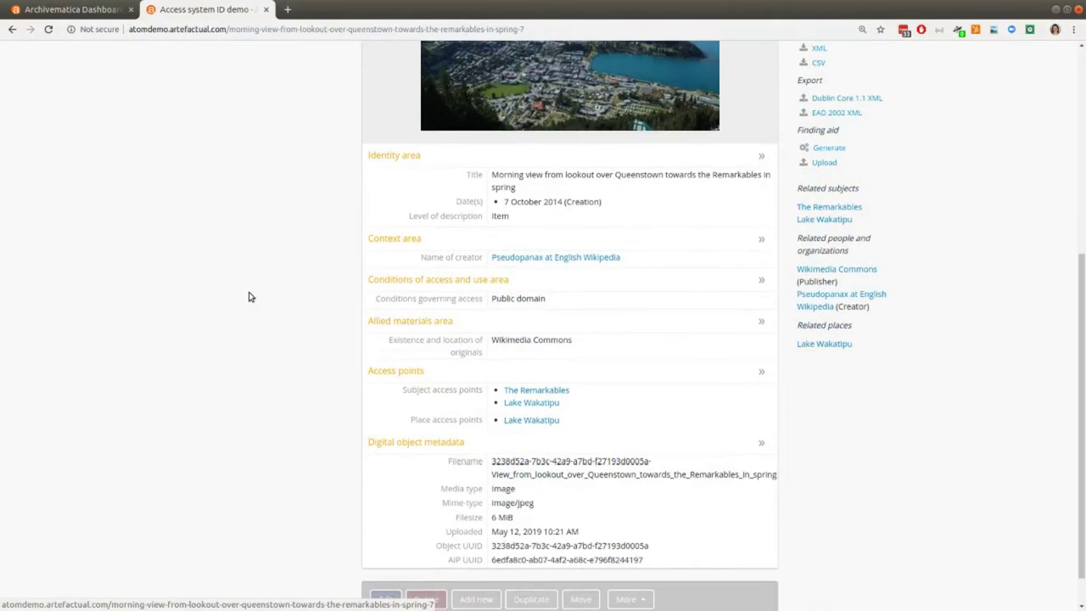
scroll(248, 296, up, 5)
scroll(248, 296, up, 4)
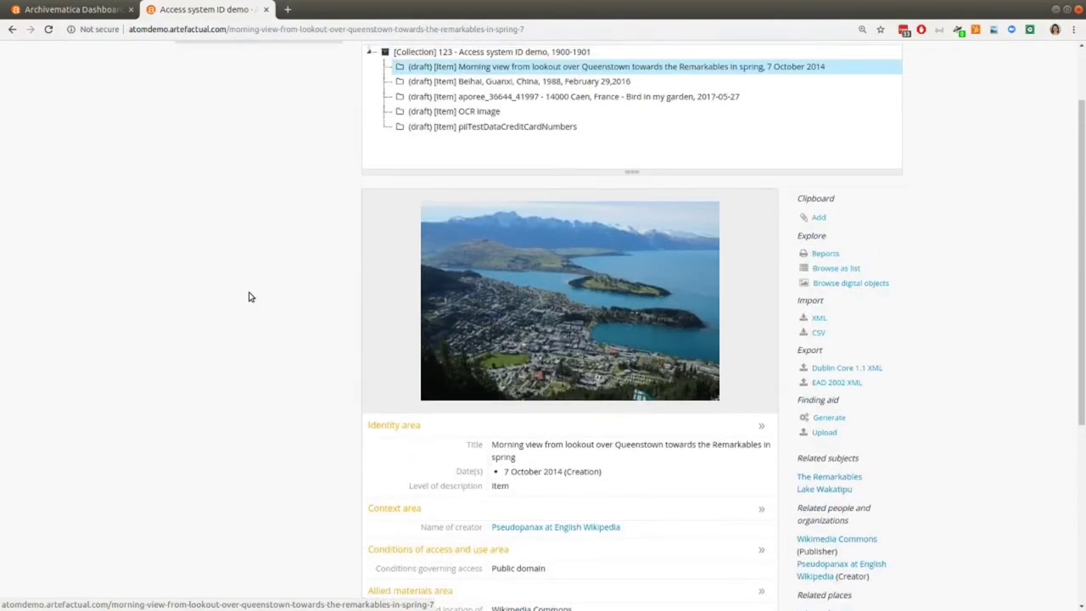
scroll(248, 296, down, 7)
scroll(249, 296, down, 1)
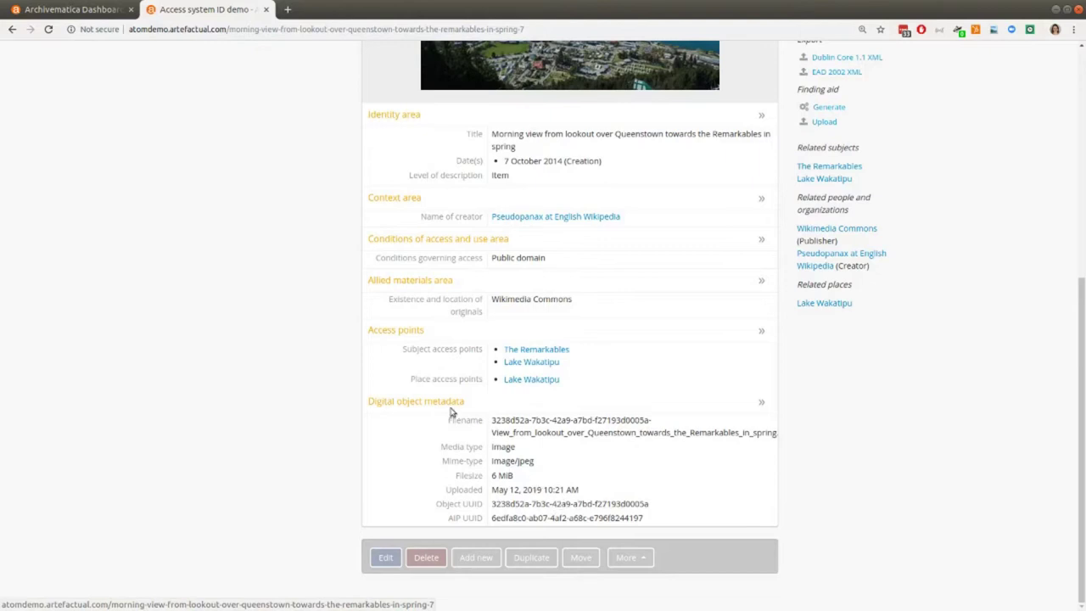
- Switch back to Archivematica, examine the upload-atom-demo package's Store AIP jobs and open the archival storage listing
click(52, 12)
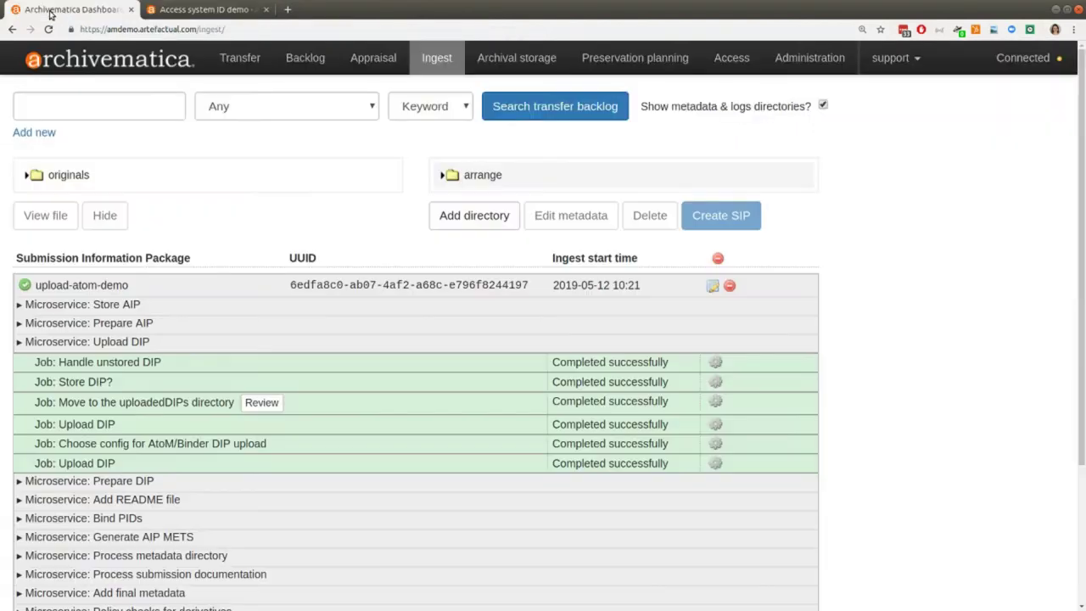
click(133, 305)
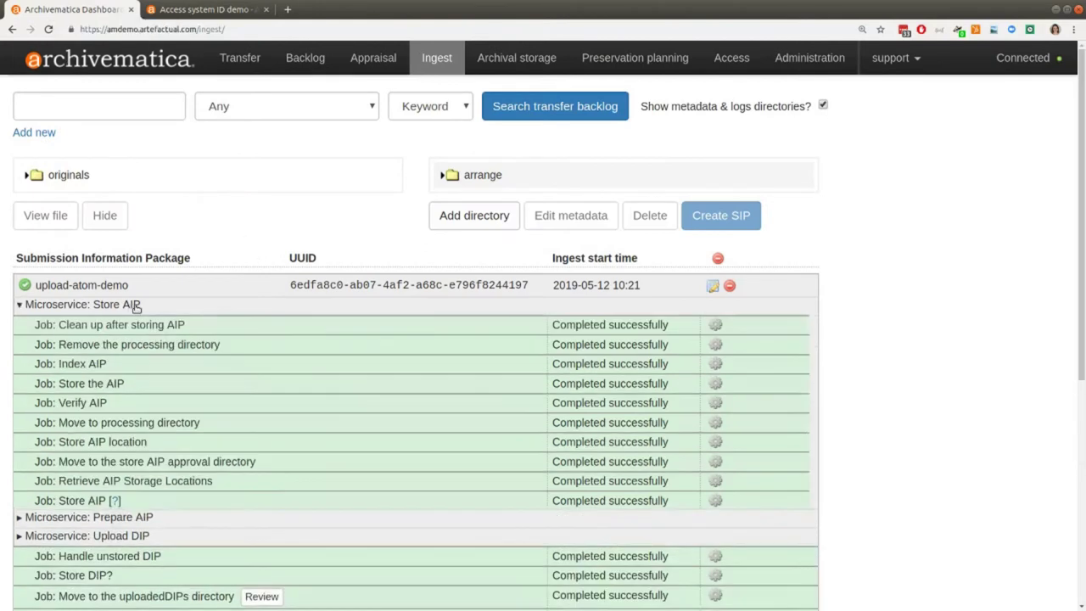
click(509, 58)
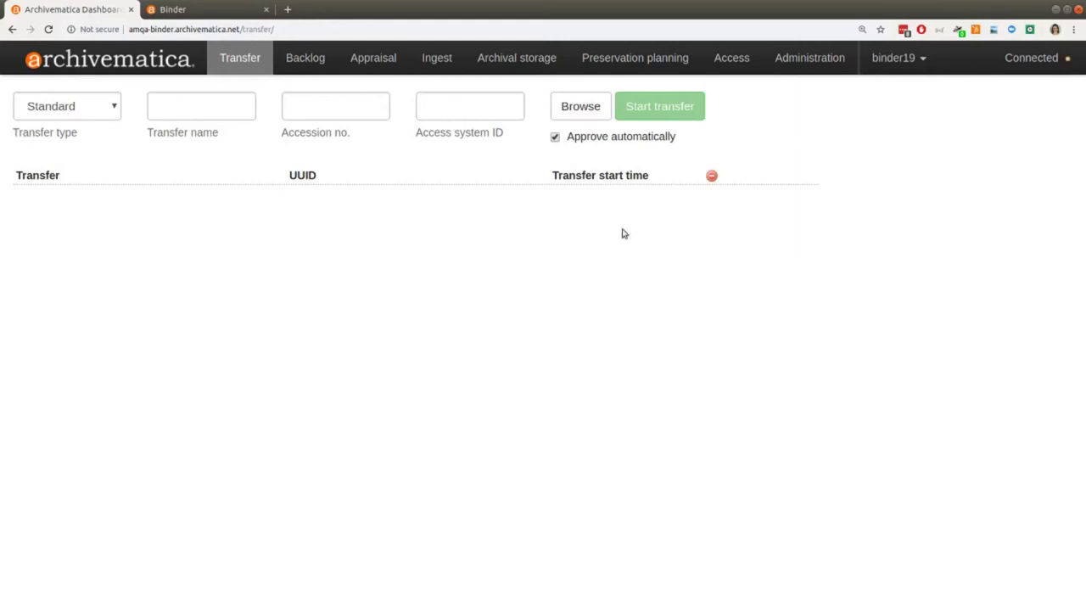
- Switch to Binder, browse the artwork records and open "Fog devouring a forest"
click(187, 13)
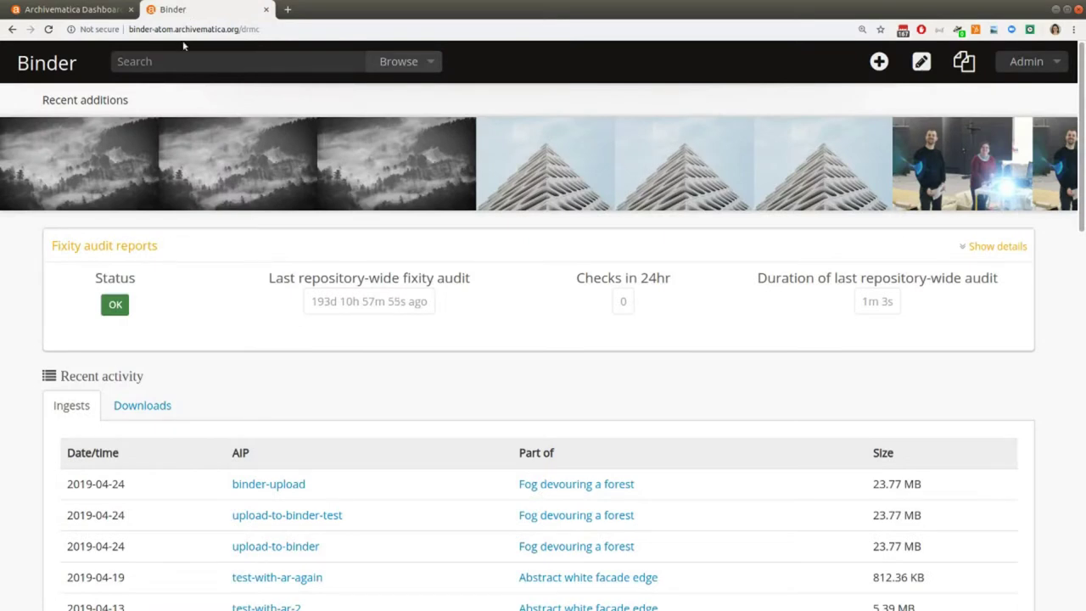
click(412, 68)
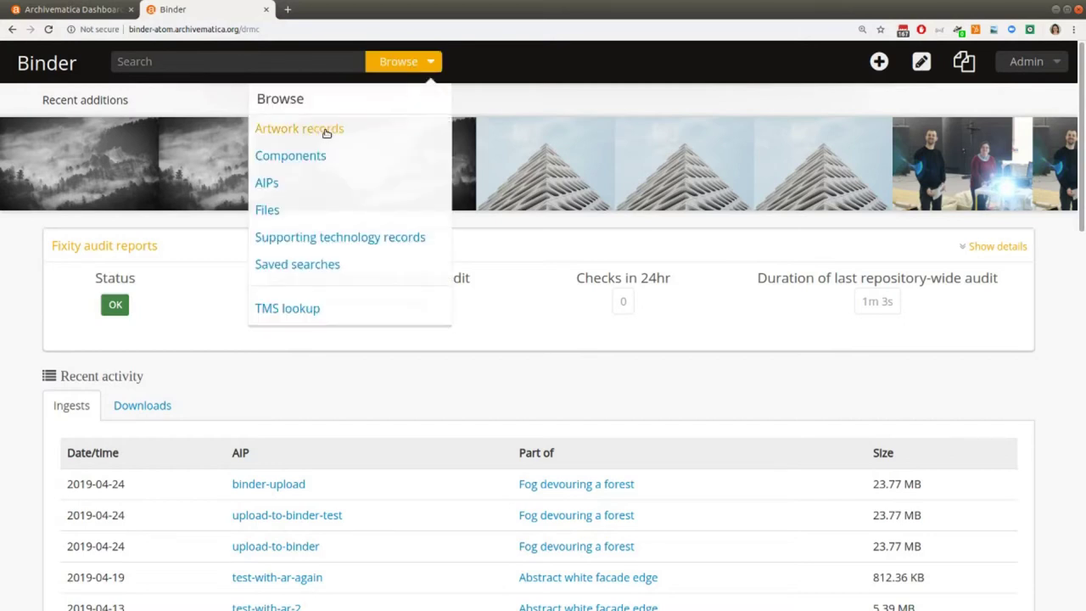
click(325, 133)
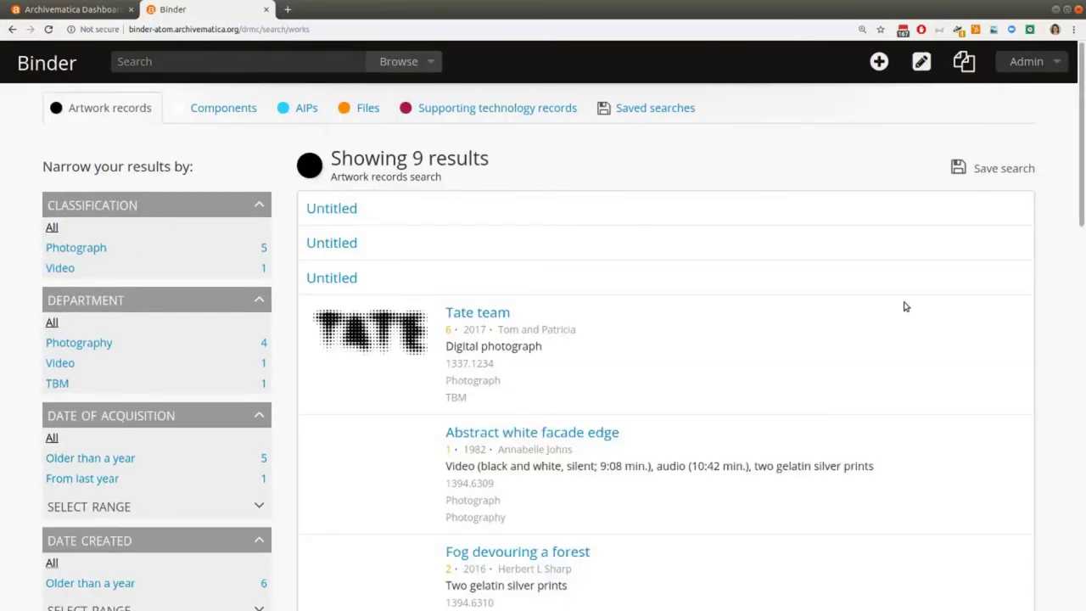
scroll(904, 306, down, 3)
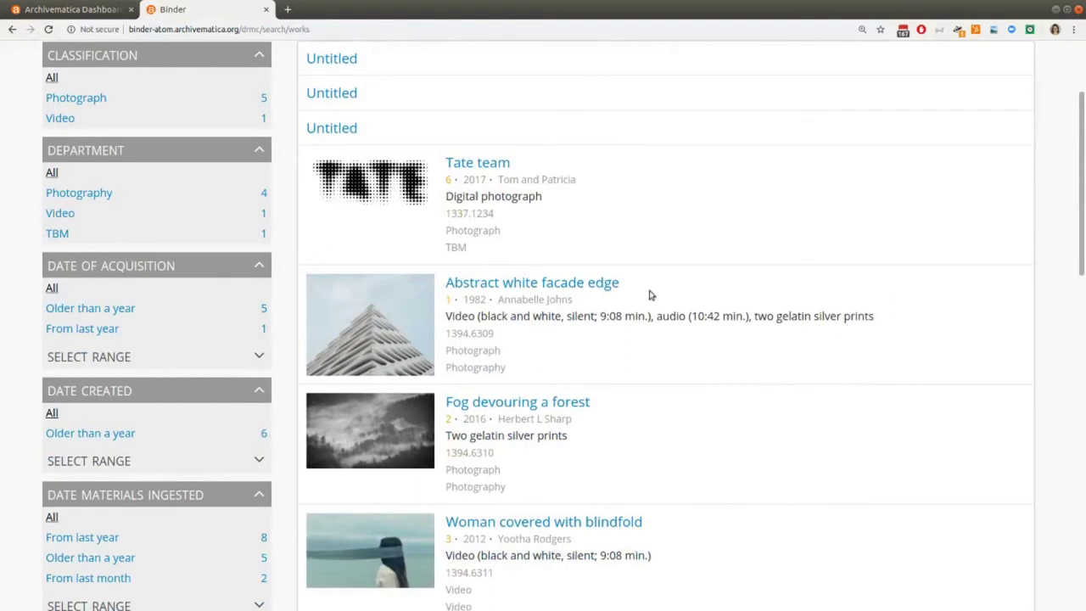
click(522, 406)
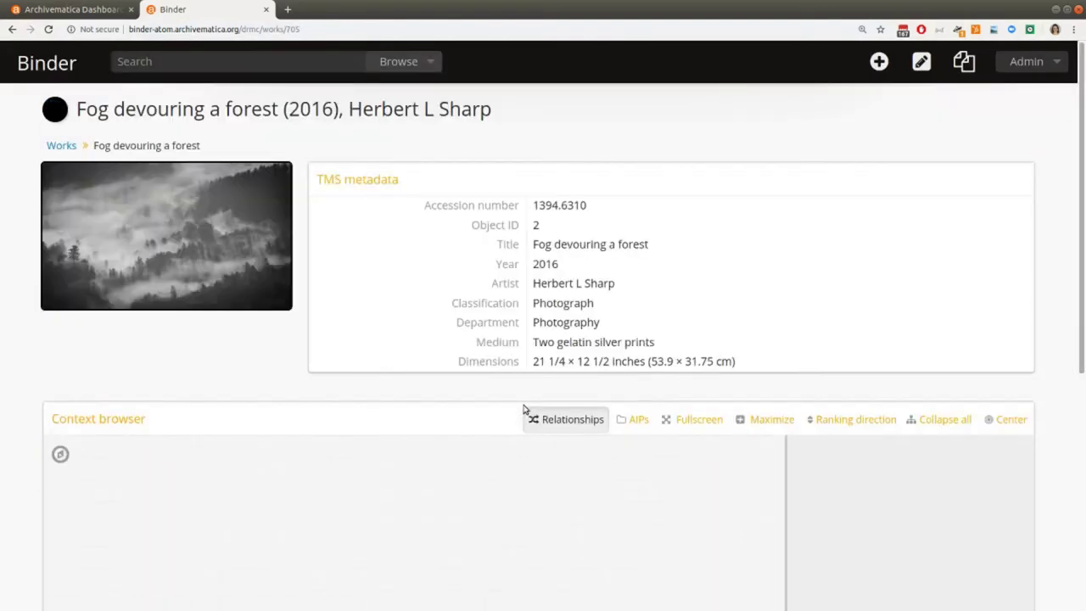
- Examine the artwork record's context browser, AIPs overview, digital object browser and Dublin Core identifier
scroll(1067, 361, down, 3)
scroll(1067, 360, down, 10)
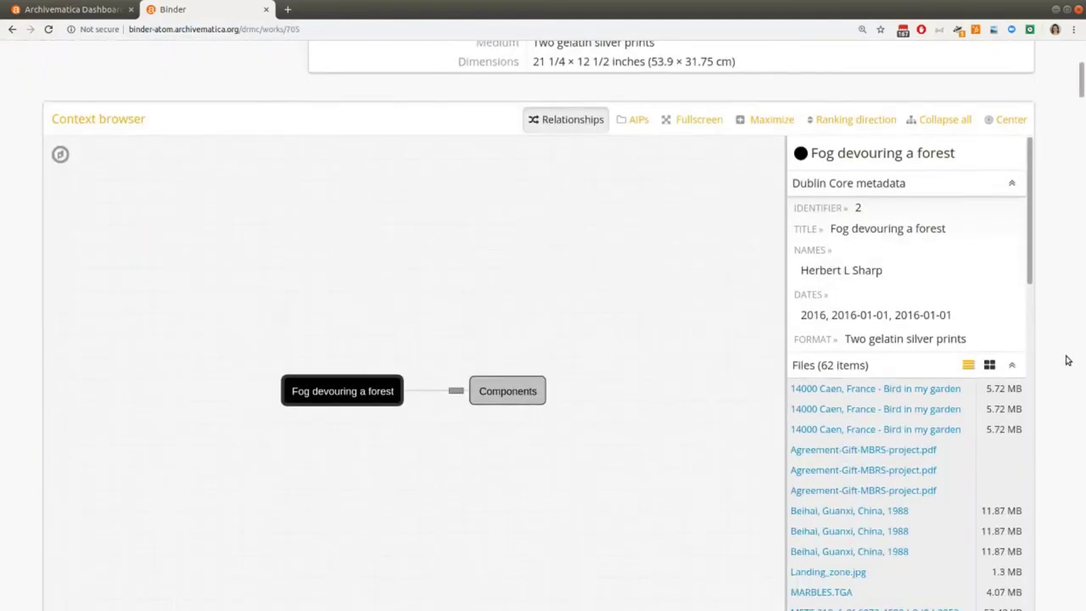
scroll(1067, 361, down, 3)
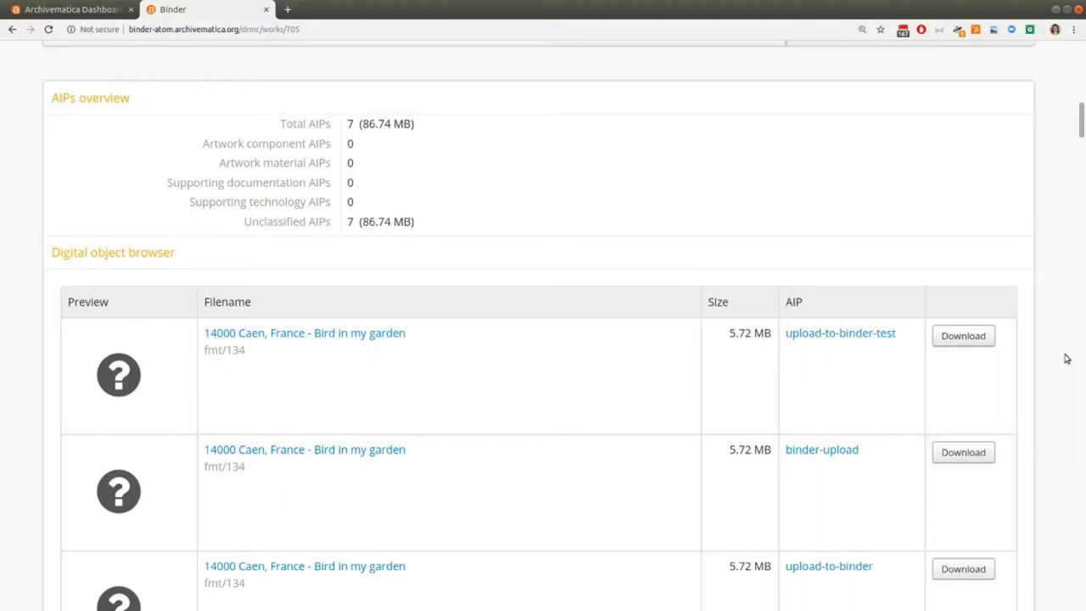
scroll(1066, 358, up, 4)
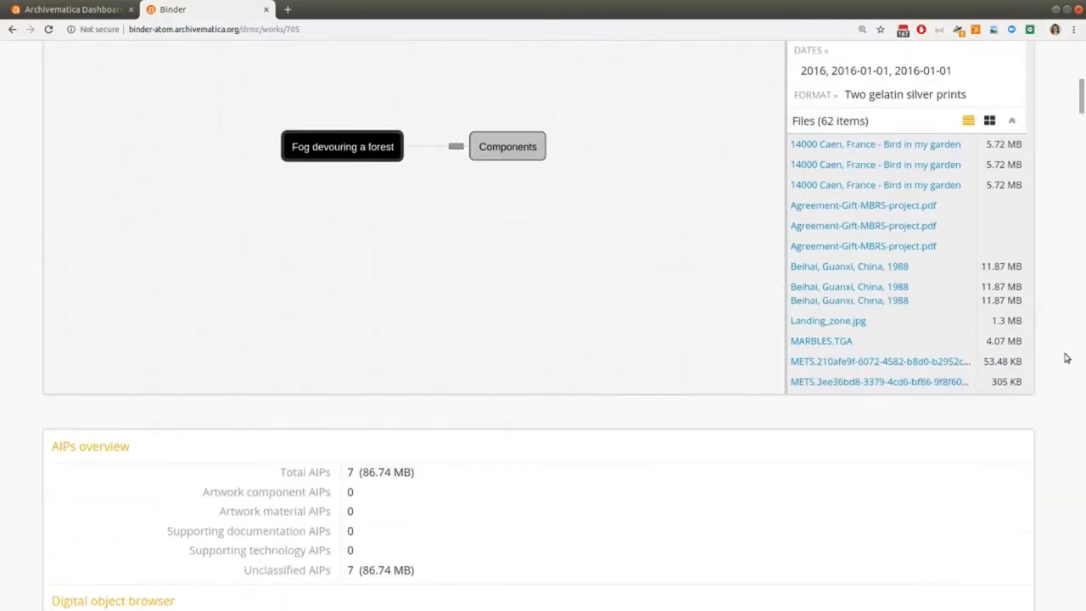
scroll(1066, 358, up, 3)
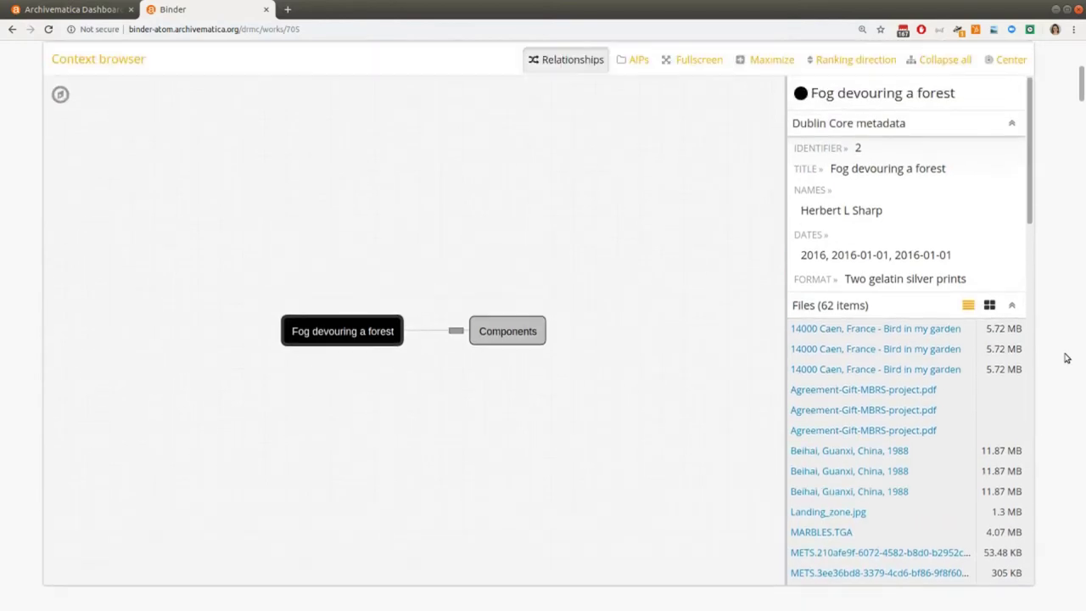
scroll(1066, 358, up, 1)
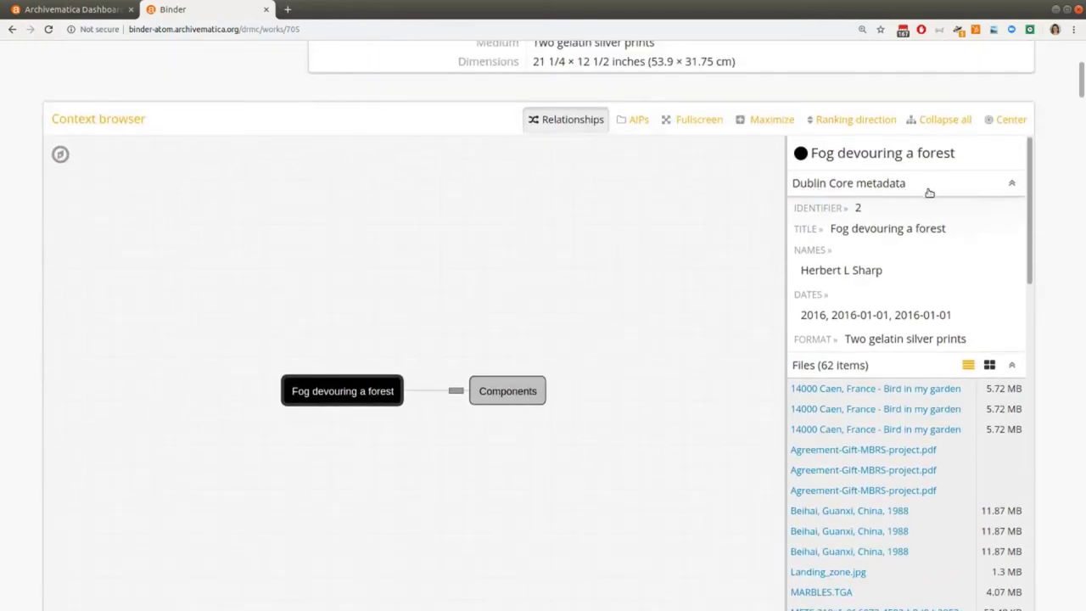
double_click(857, 209)
click(875, 212)
- Switch to the Archivematica dashboard, add archivematica-sampledata/SampleTransfers/DemoTransfer as the transfer source and hide the source file browser
click(91, 15)
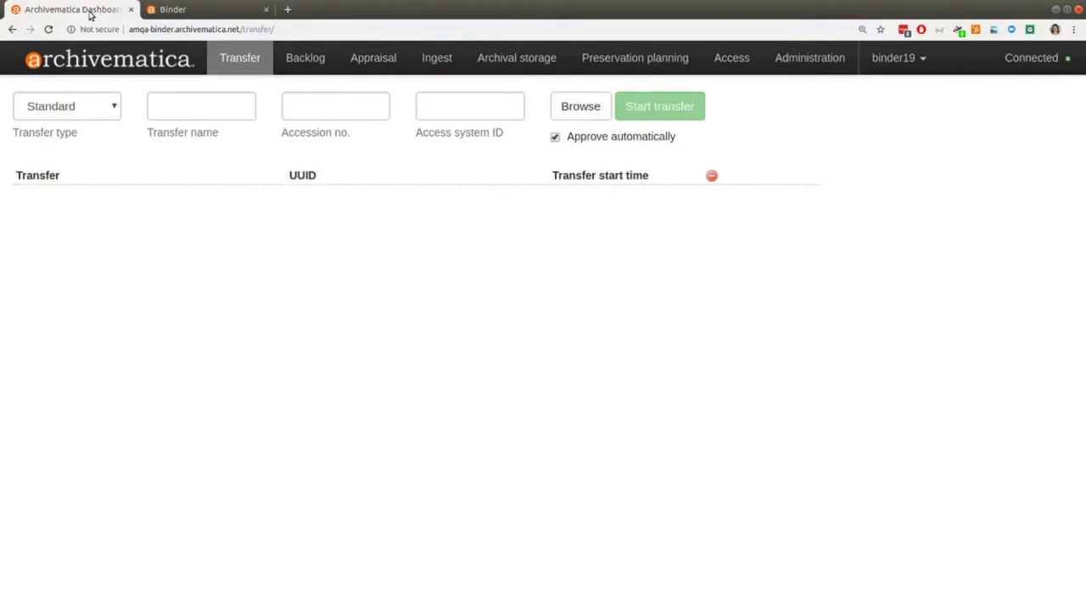
click(580, 106)
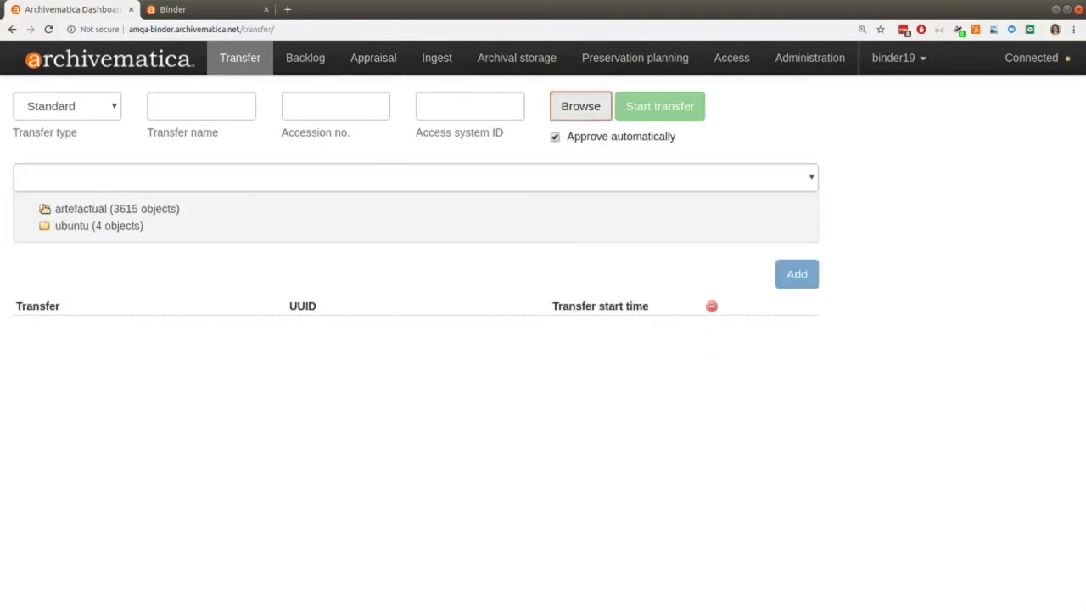
click(45, 209)
click(62, 226)
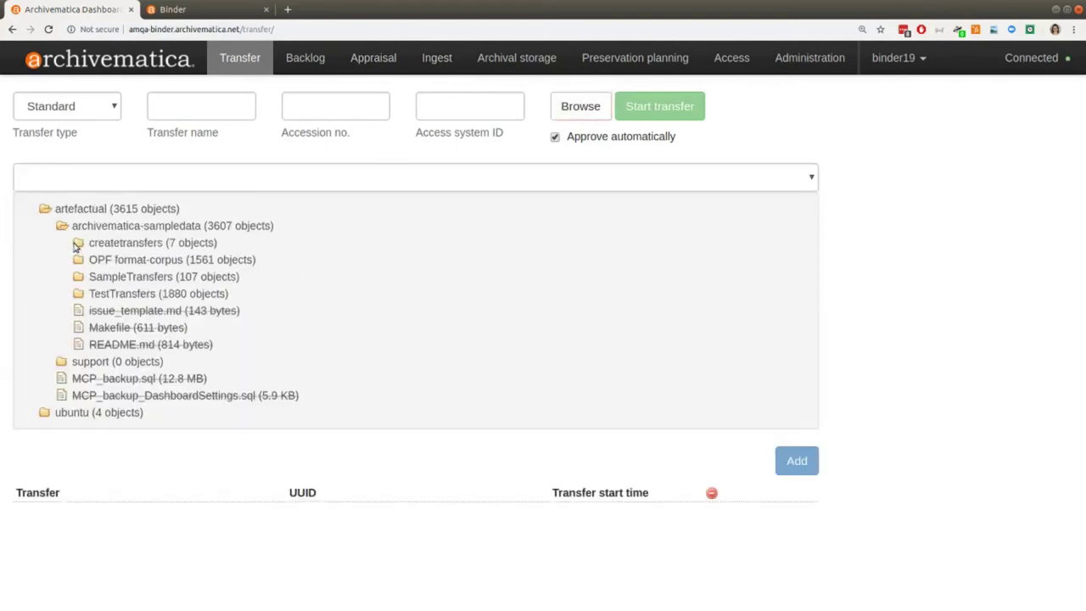
click(78, 278)
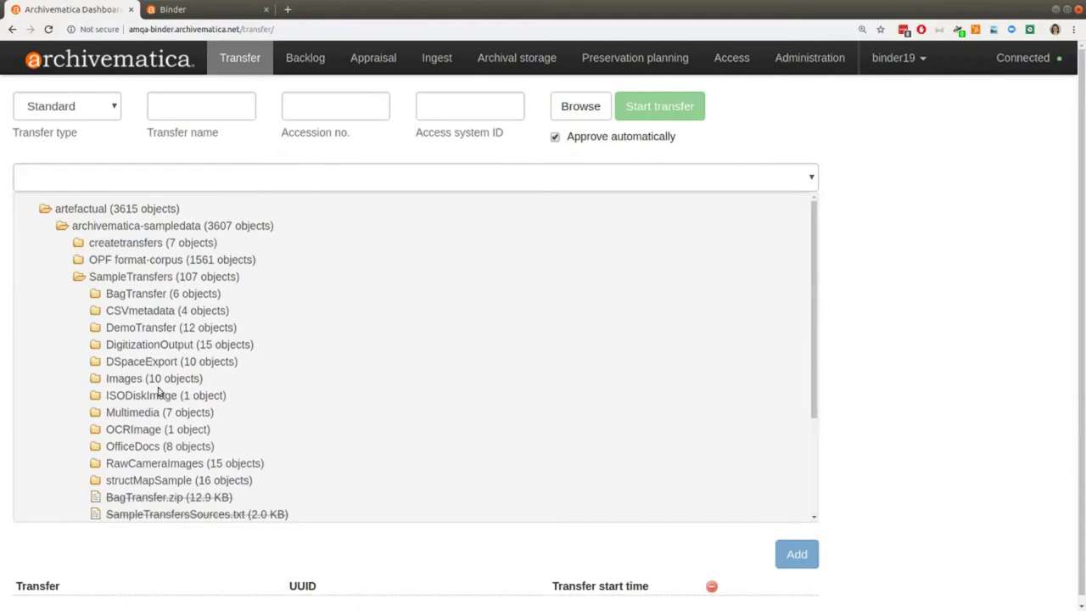
click(153, 331)
click(796, 554)
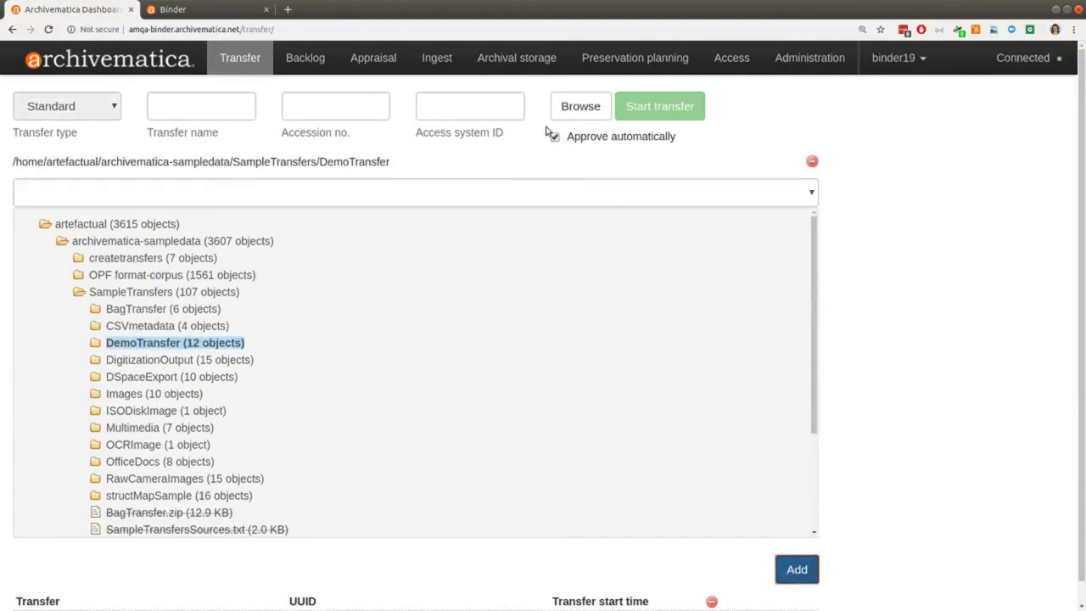
click(582, 108)
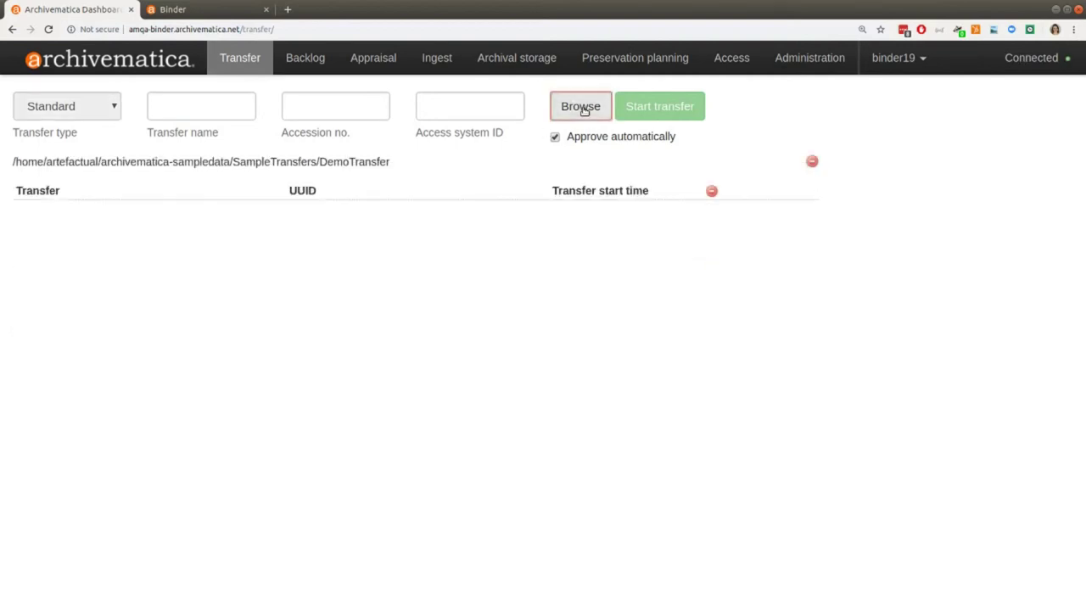
- Name the transfer binder-upload, set its access system ID to ar:2 and start the transfer
click(219, 107)
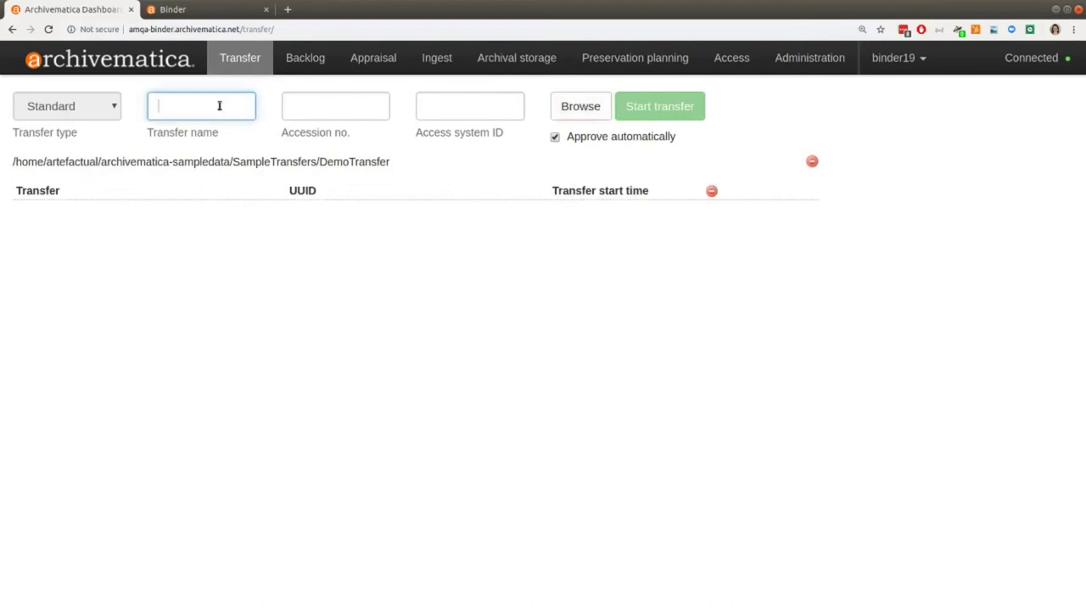
text(binder-upload)
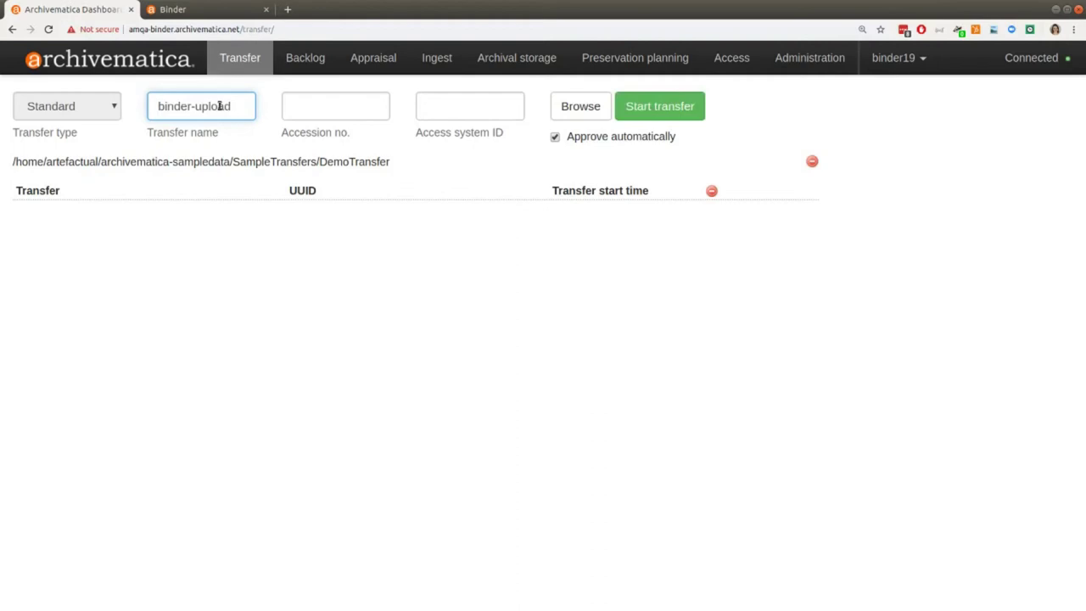
click(317, 108)
click(438, 106)
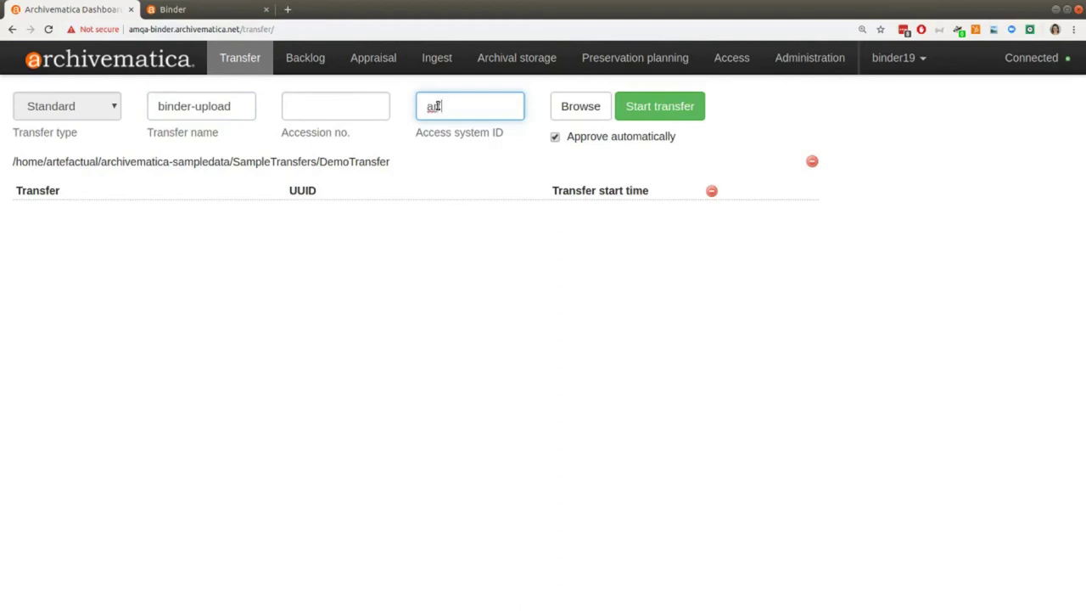
text(:2)
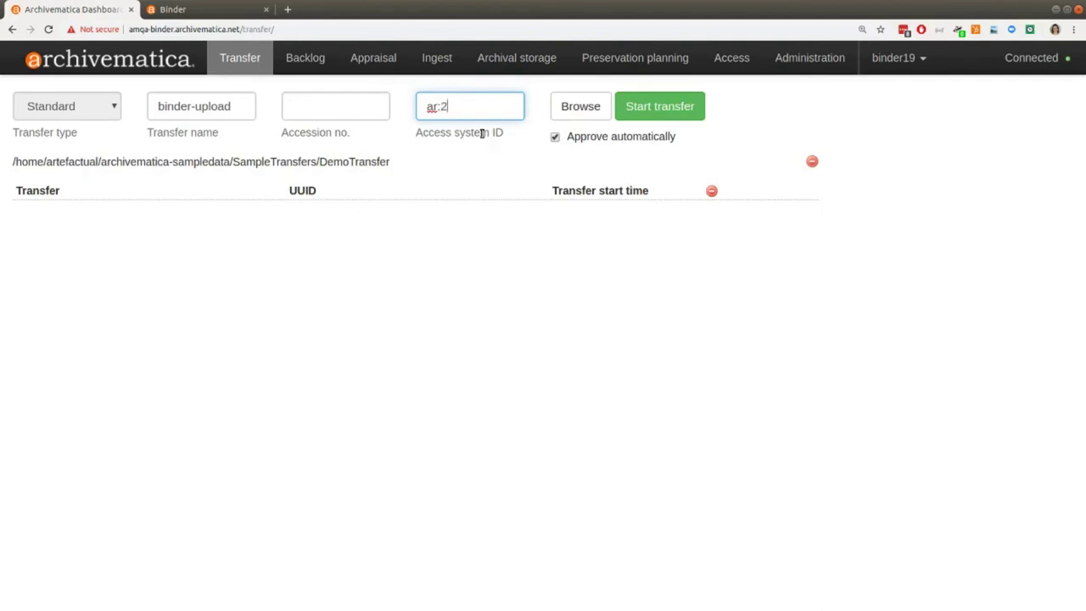
click(667, 106)
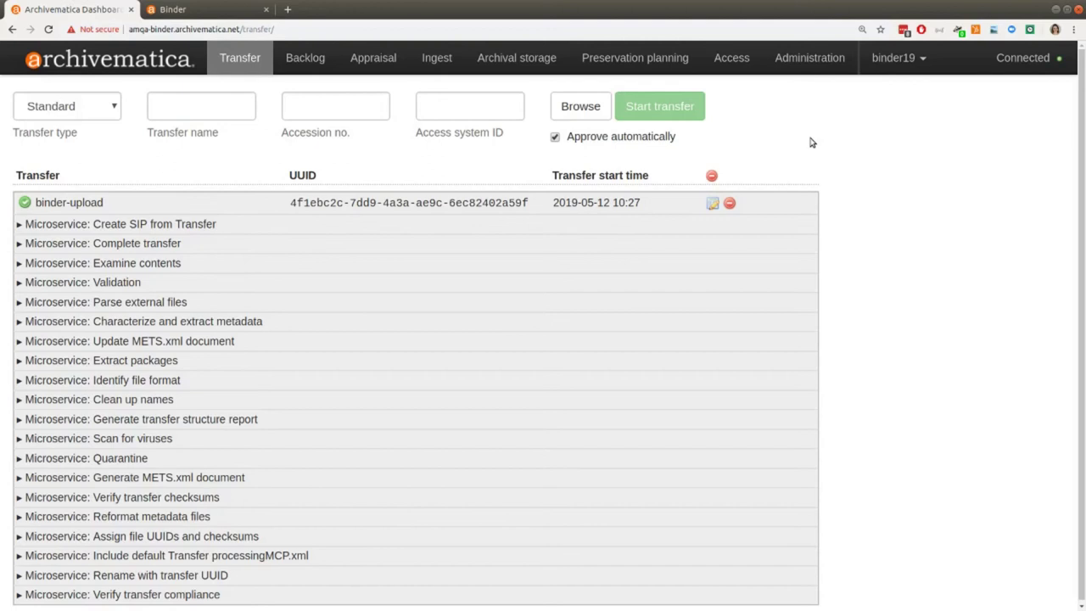
- Follow binder-upload in Ingest, examining the jobs of the Normalize, Process submission documentation, Prepare DIP and Upload DIP microservices
click(429, 60)
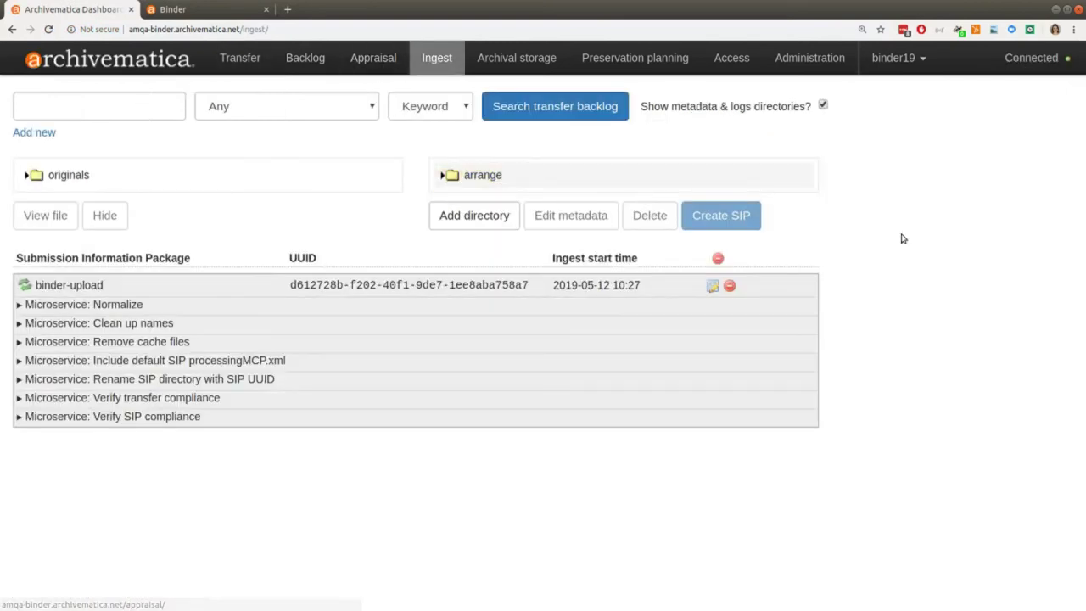
click(379, 305)
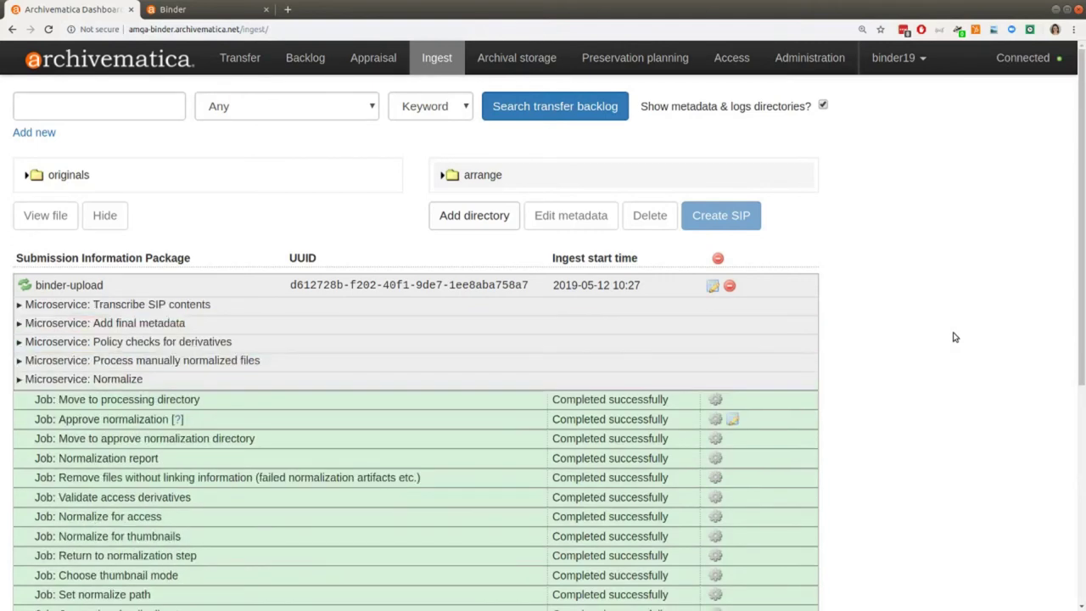
click(435, 383)
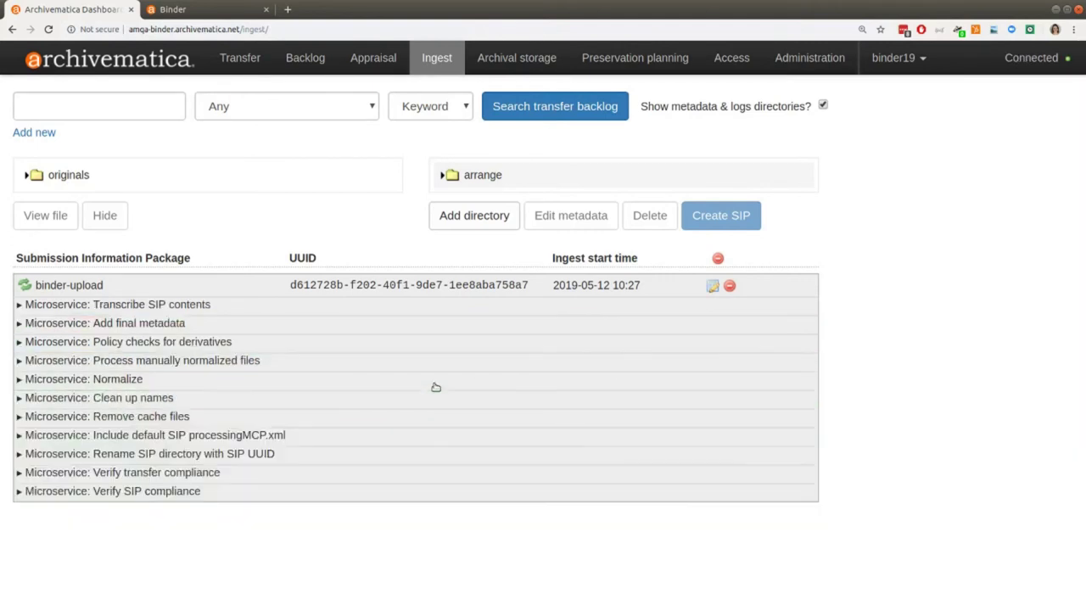
click(184, 307)
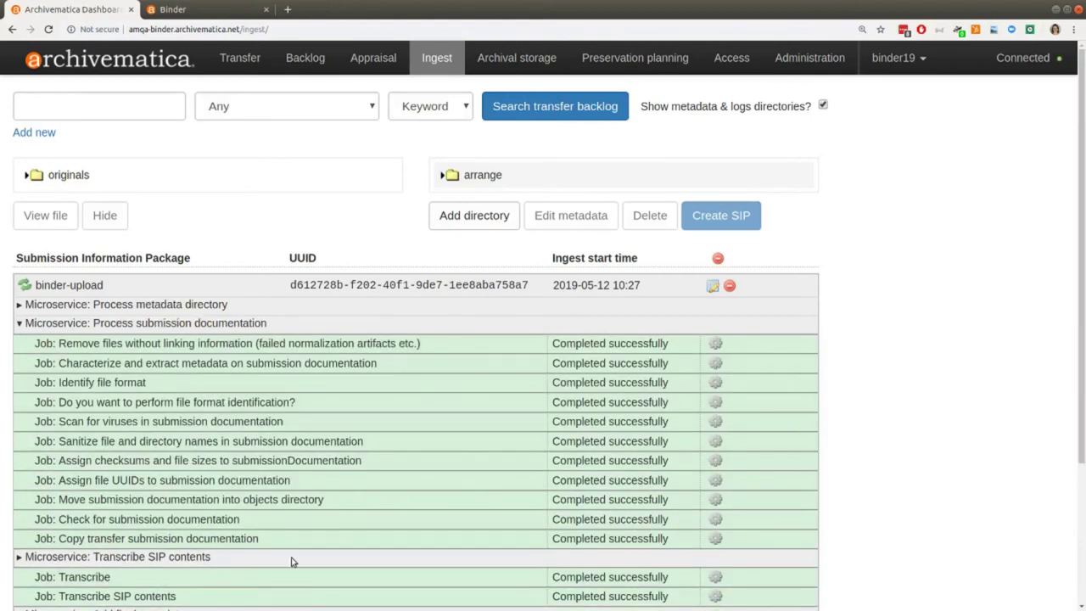
click(201, 323)
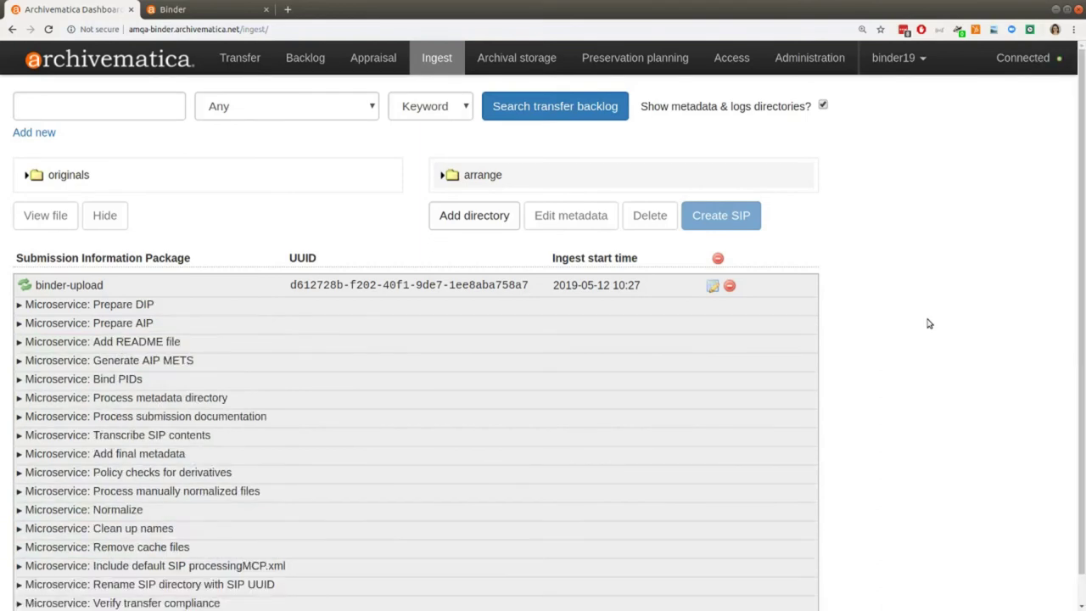
click(271, 307)
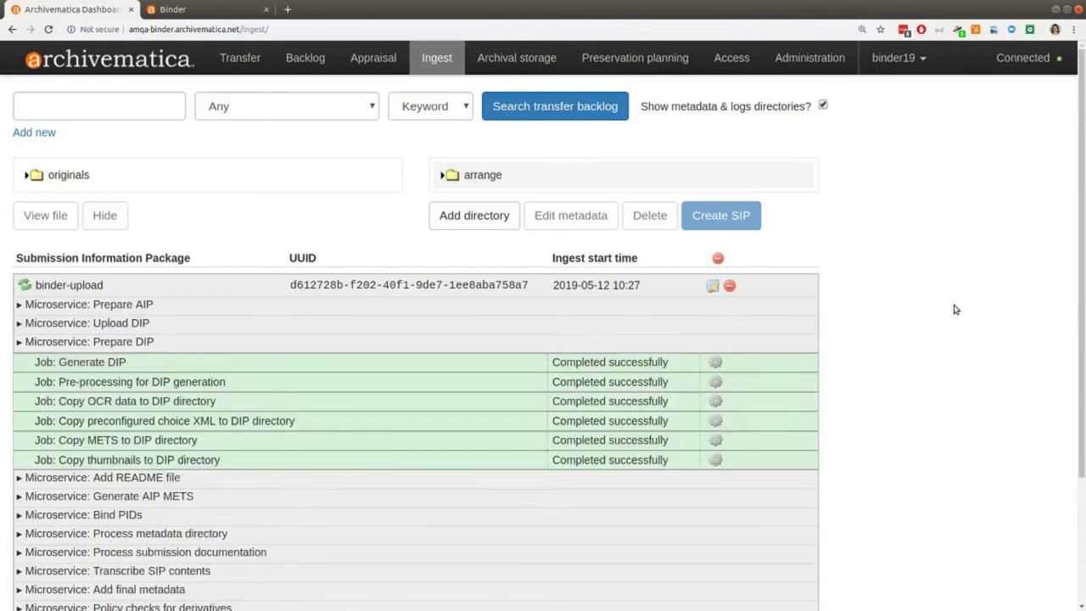
click(295, 322)
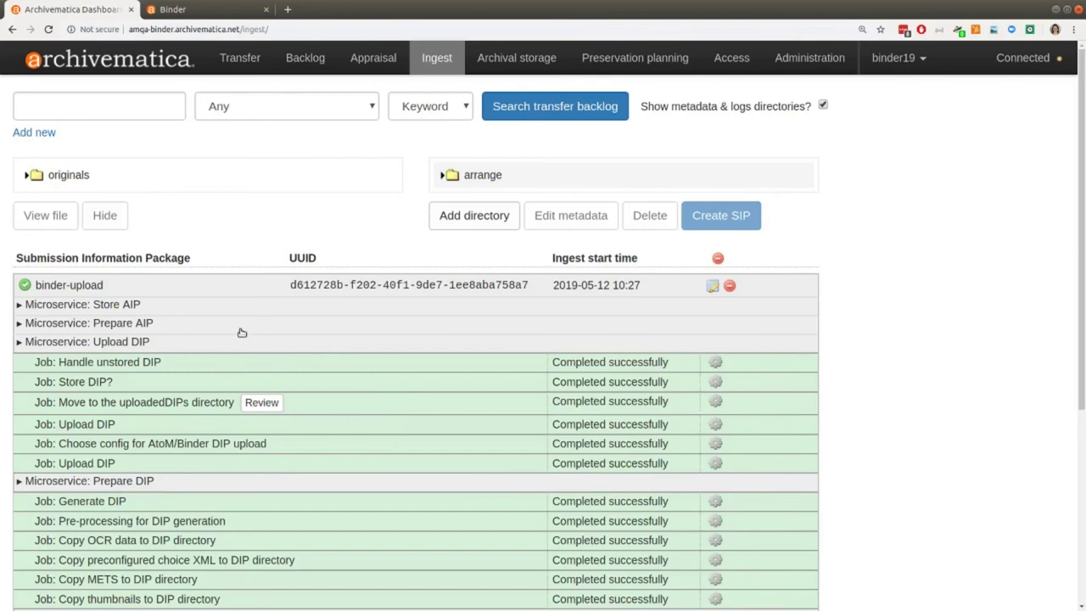
- Switch to Binder, reload the artwork record, and examine its AIPs overview, digital object browser and a binder-upload bird audio file's details
click(197, 15)
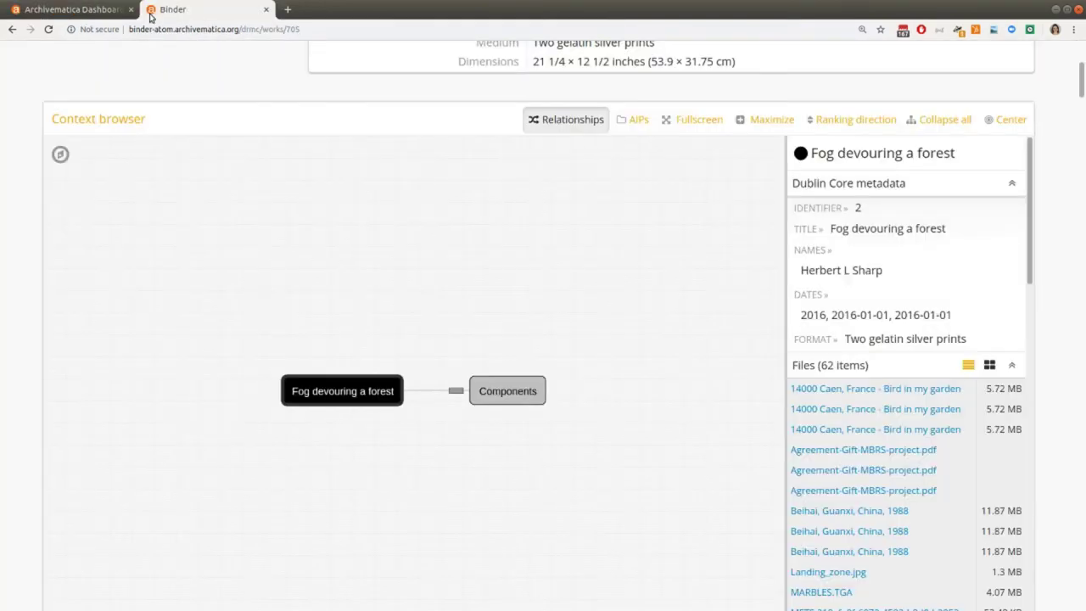
click(48, 30)
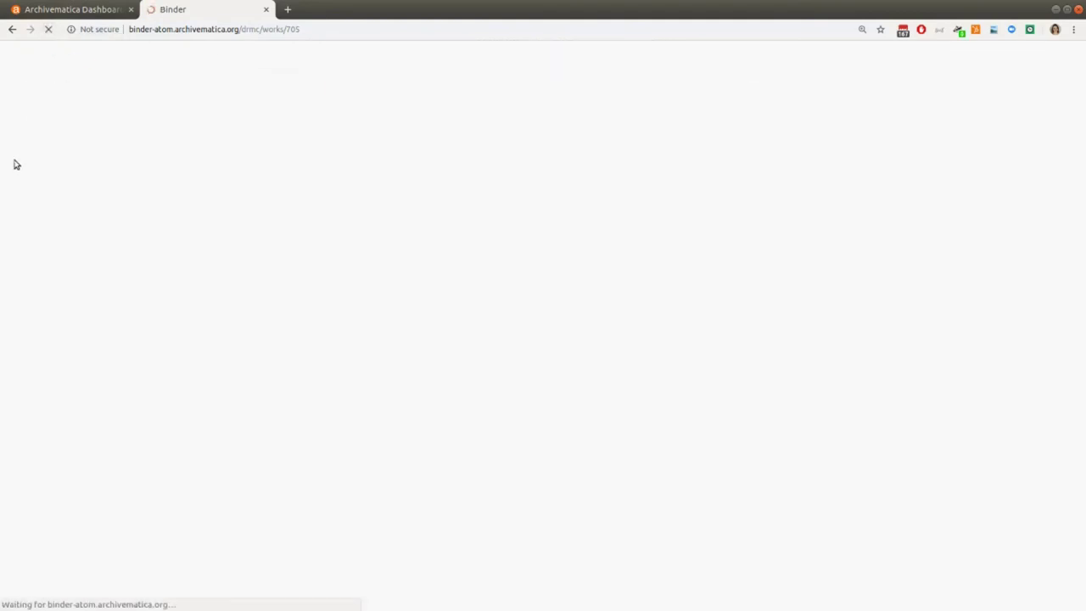
scroll(15, 163, down, 10)
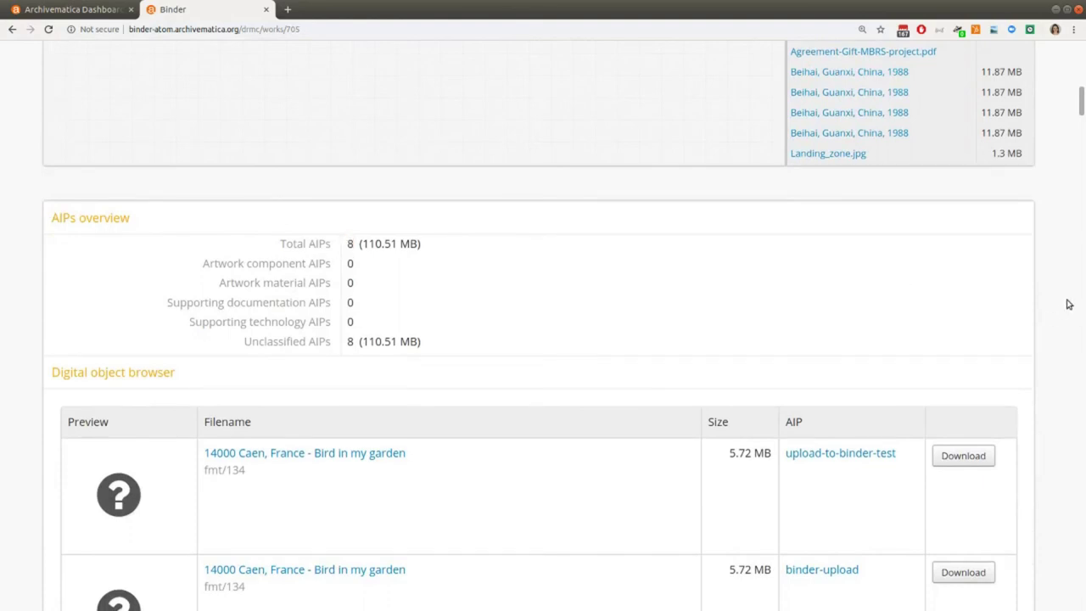
scroll(1056, 293, down, 3)
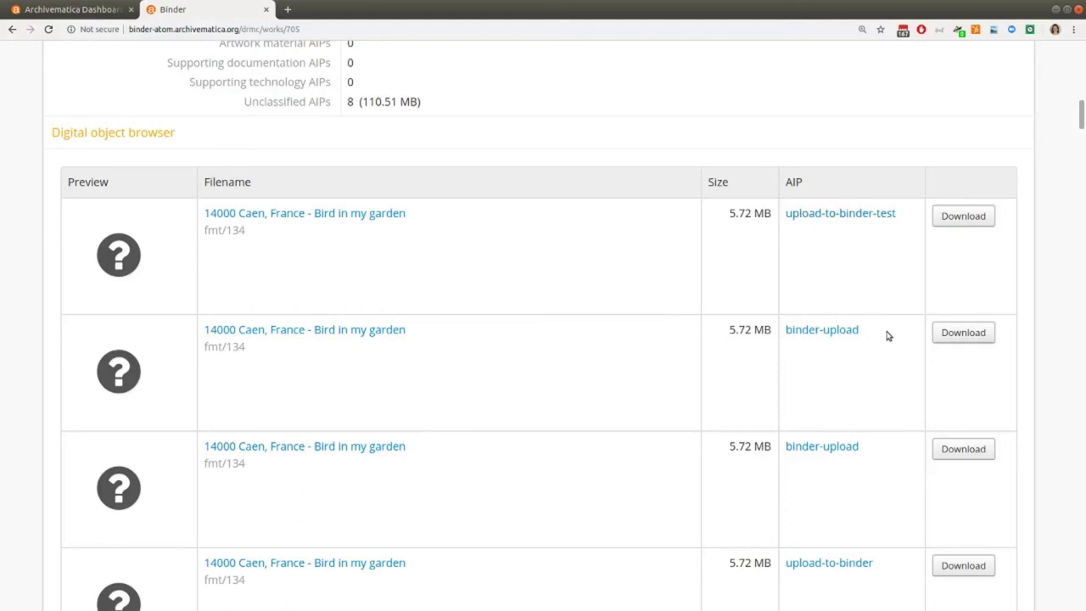
scroll(887, 336, down, 2)
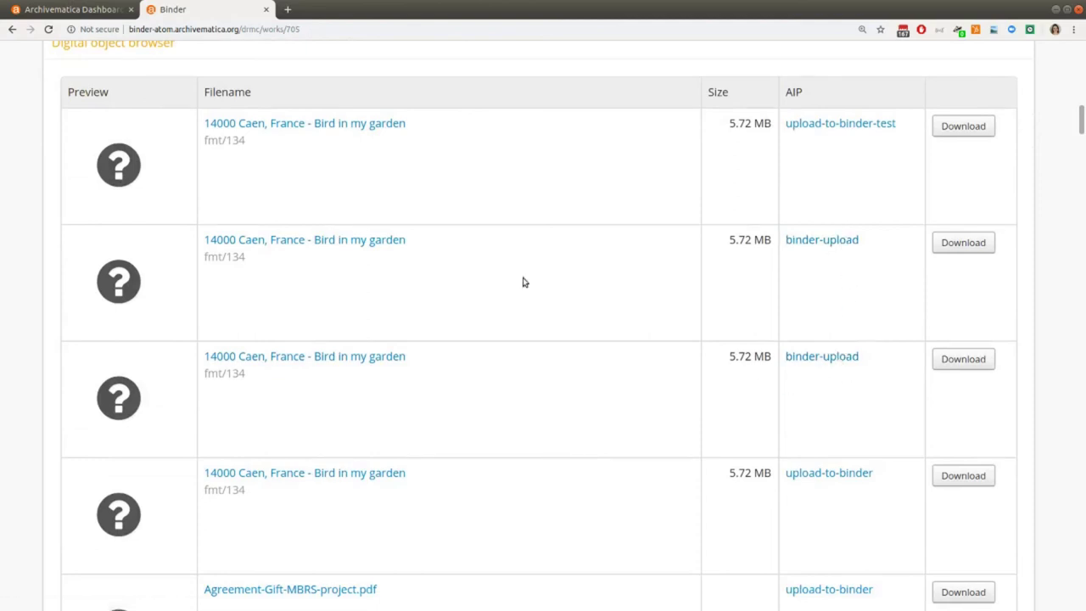
click(339, 243)
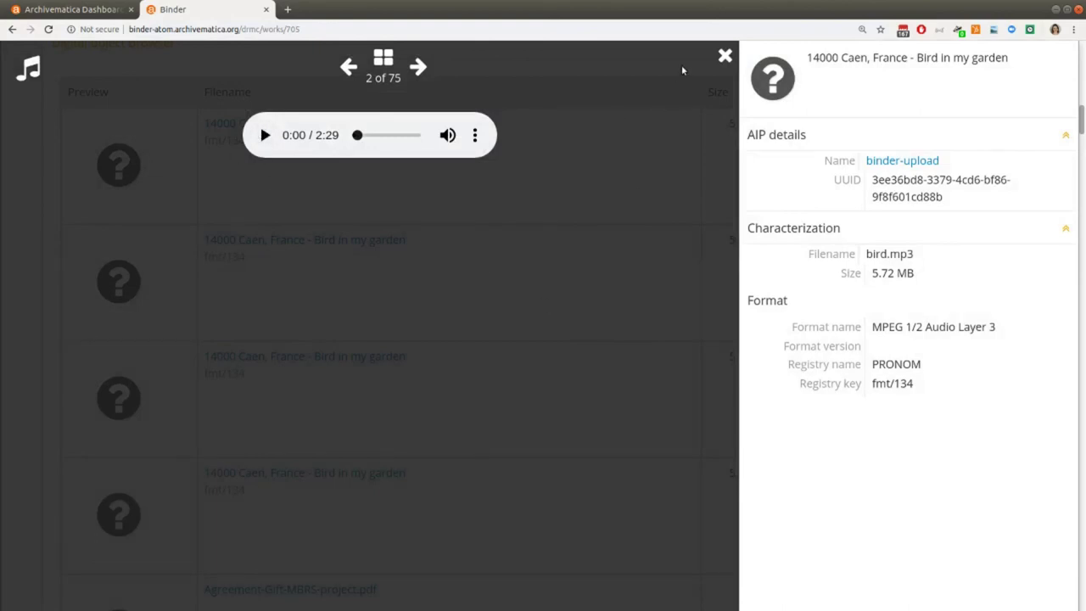
click(725, 56)
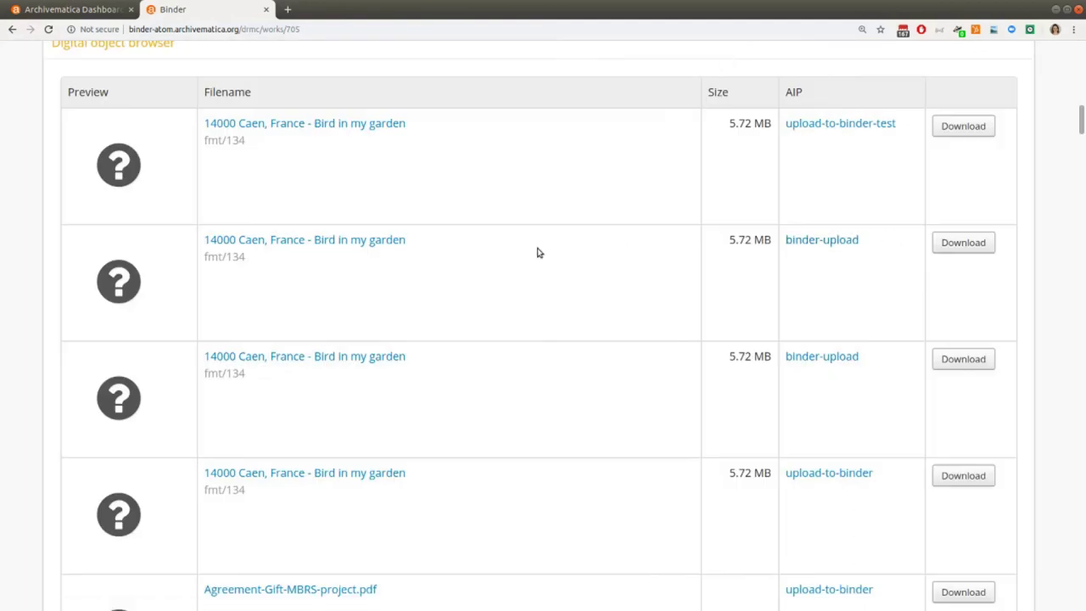
- Switch back to the Archivematica dashboard and check the storage date of the newest binder-upload AIP in archival storage
click(96, 12)
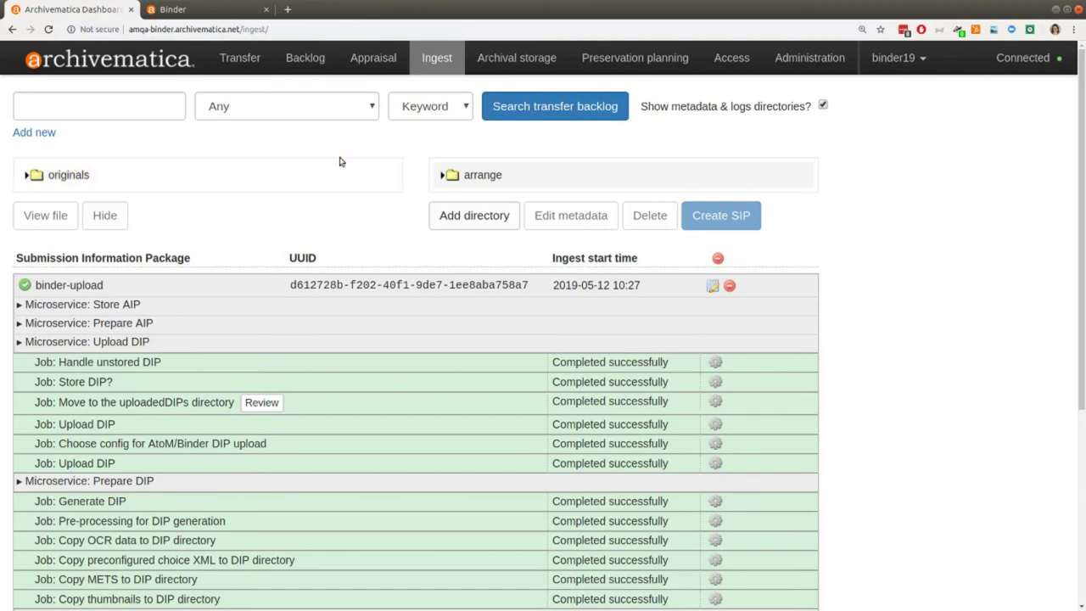
click(539, 64)
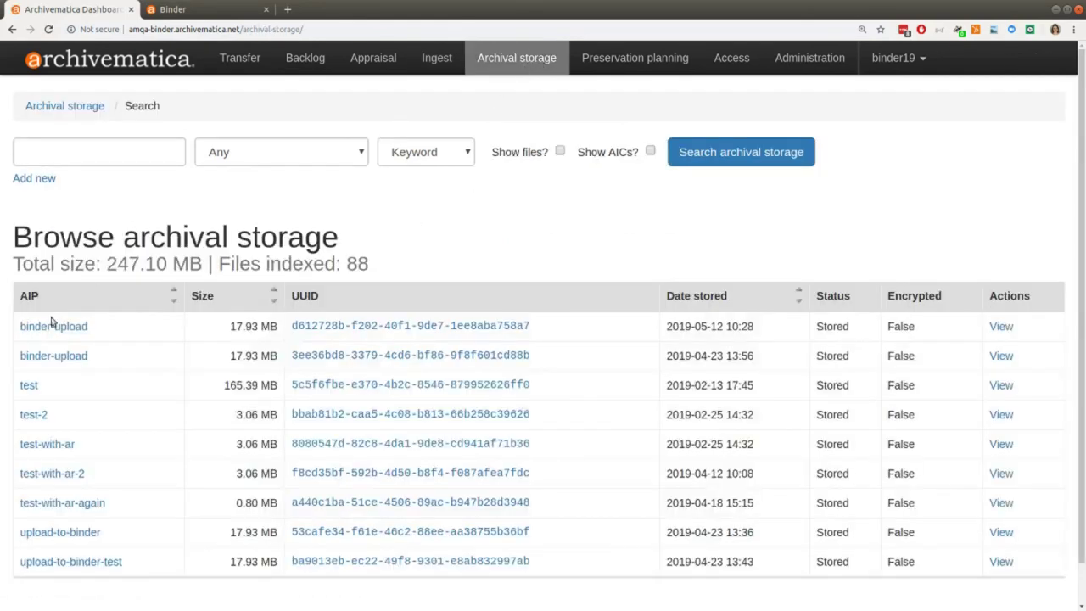
drag(666, 327, 765, 331)
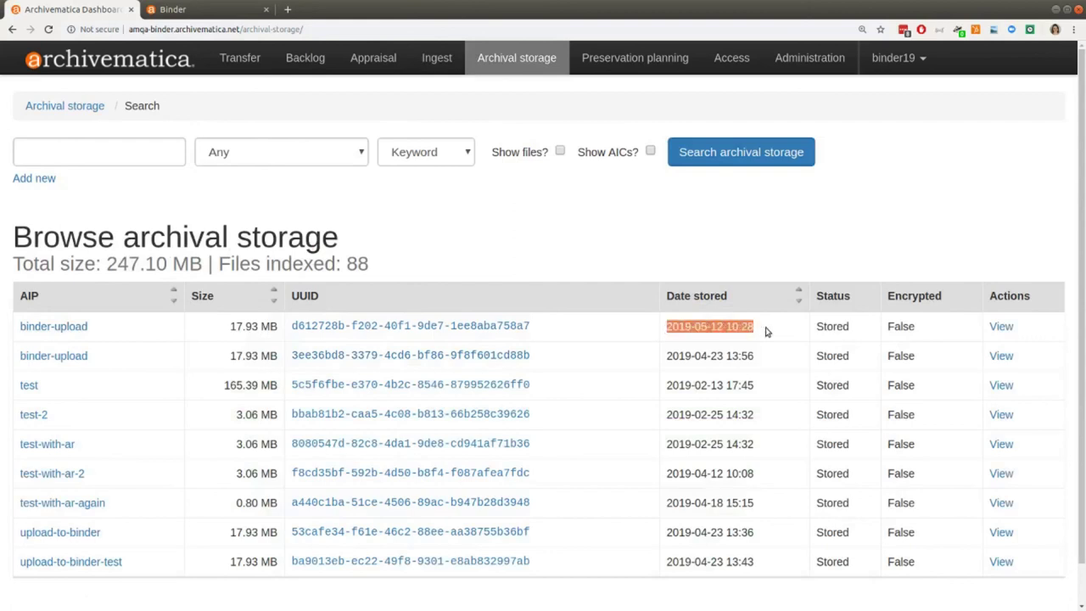